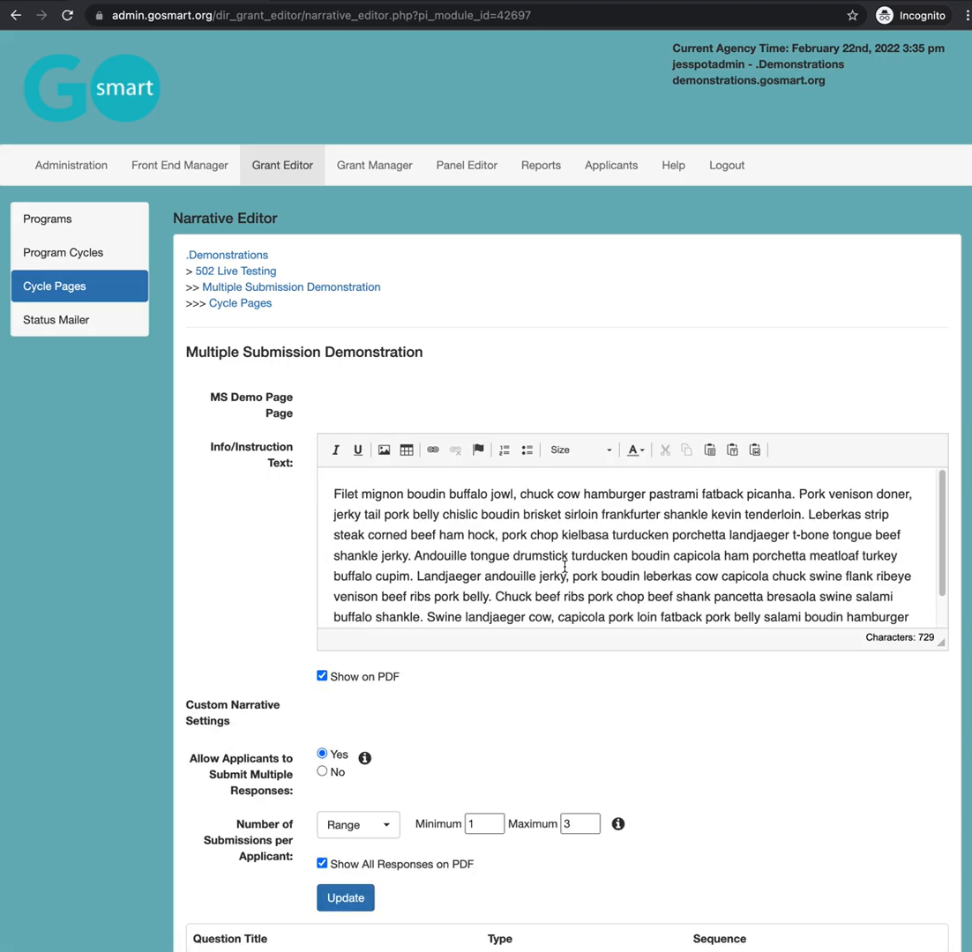
Examine the MS Demo Page's title, instruction text, custom narrative settings, question list and number of submissions per applicant
scroll(548, 562, down, 1)
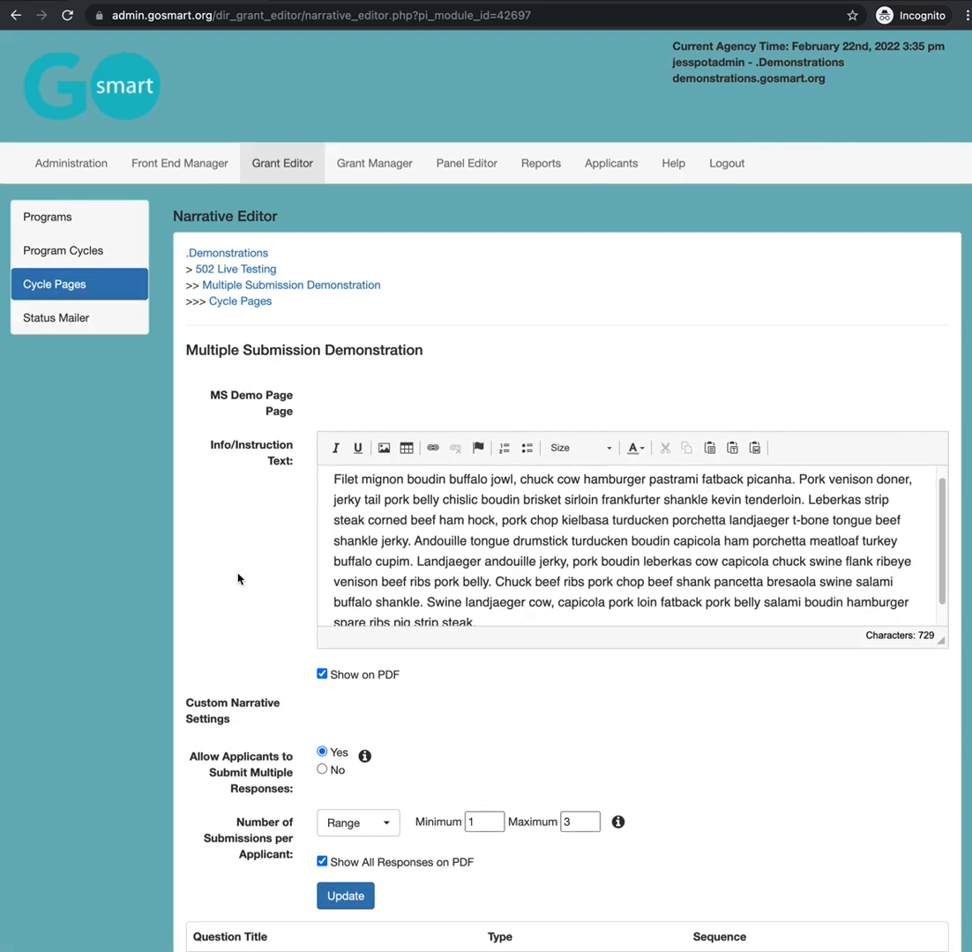
scroll(238, 580, down, 1)
drag(212, 395, 294, 408)
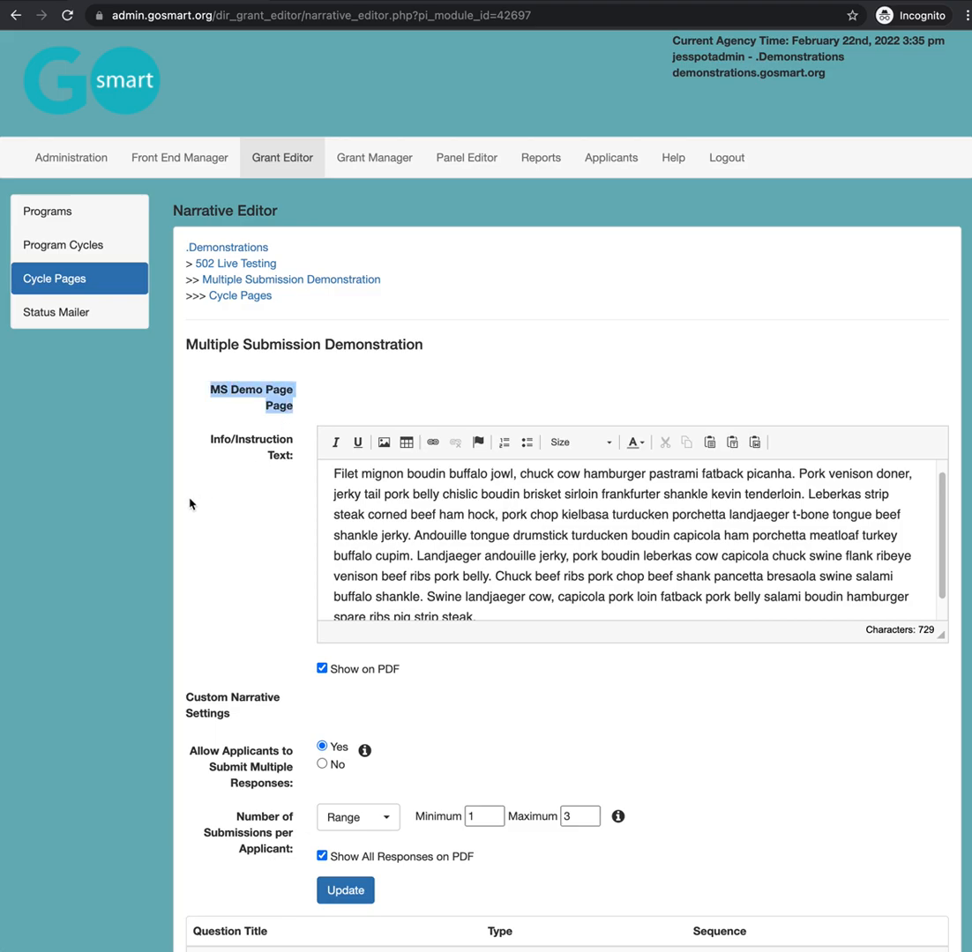
scroll(193, 504, down, 1)
drag(203, 428, 301, 448)
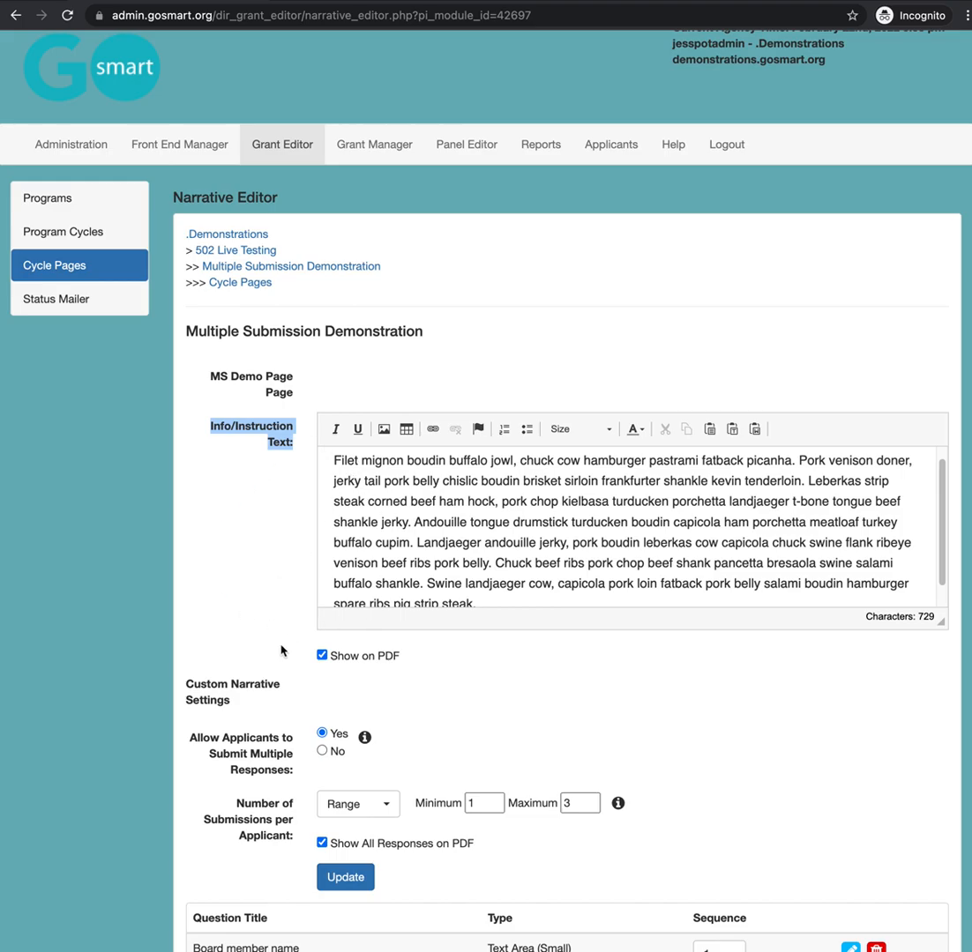
drag(185, 686, 234, 701)
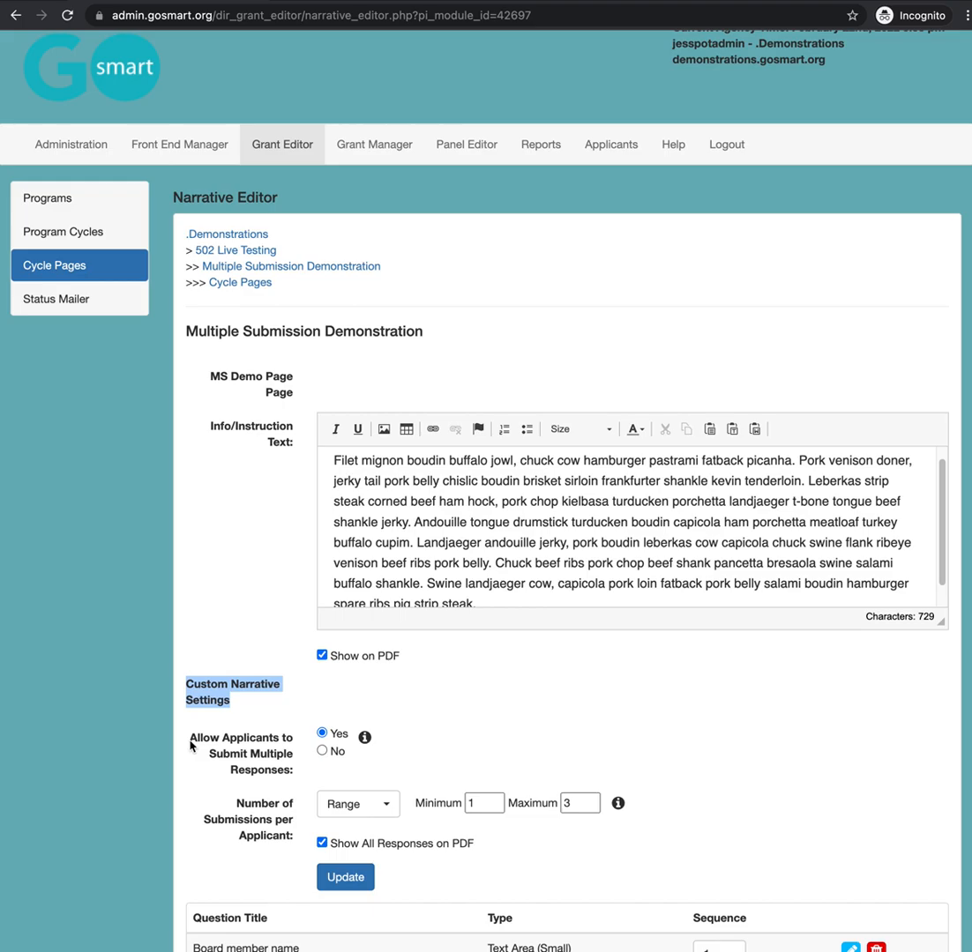
scroll(193, 754, down, 1)
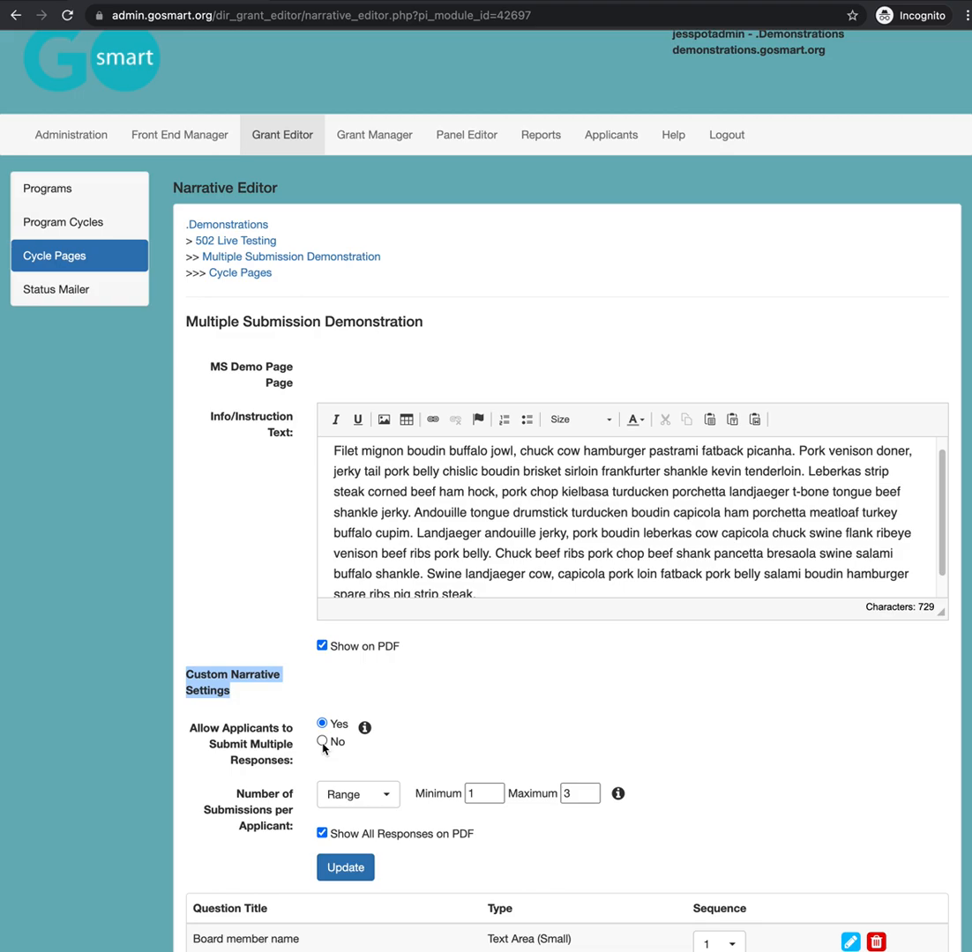
scroll(322, 748, down, 10)
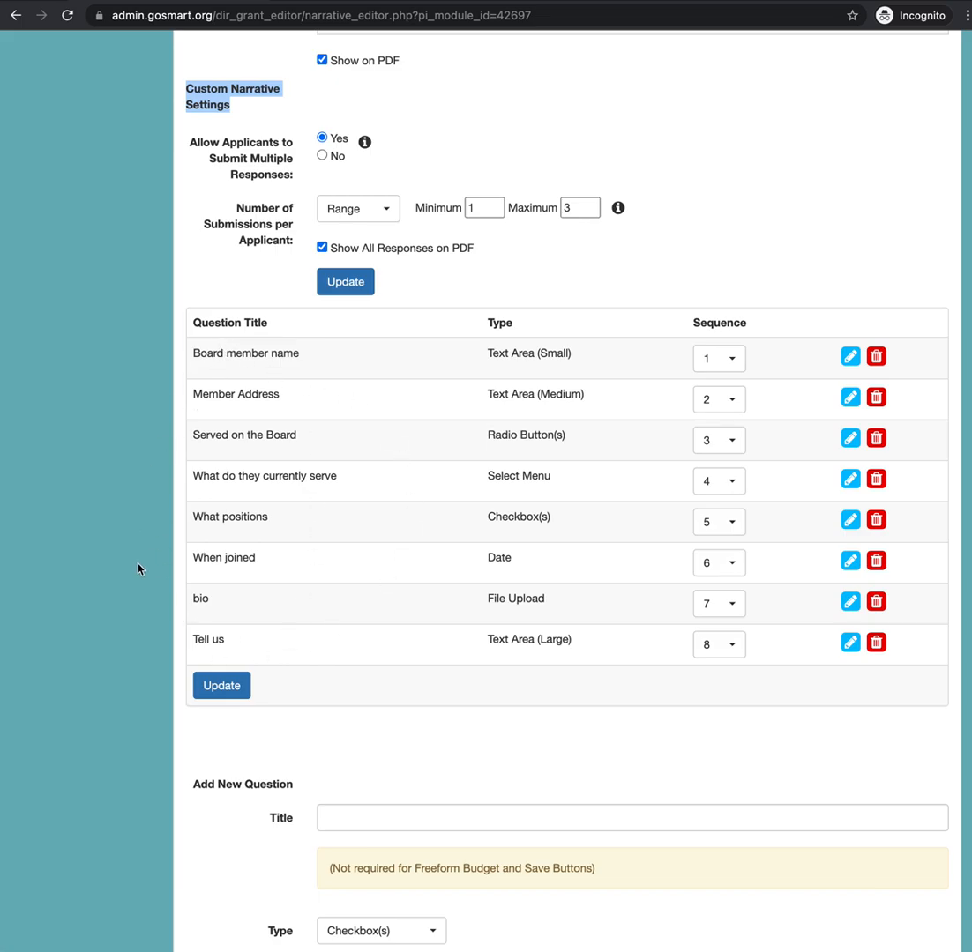
scroll(137, 571, up, 1)
scroll(138, 570, up, 3)
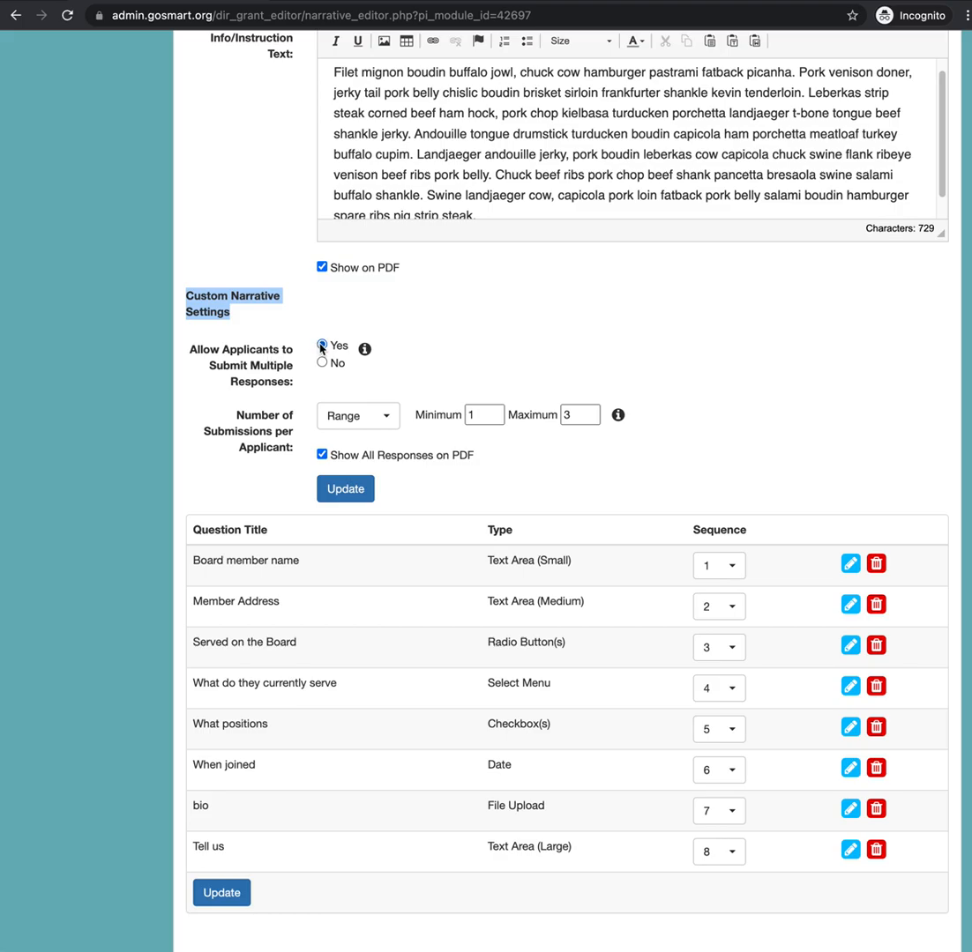
drag(236, 418, 291, 448)
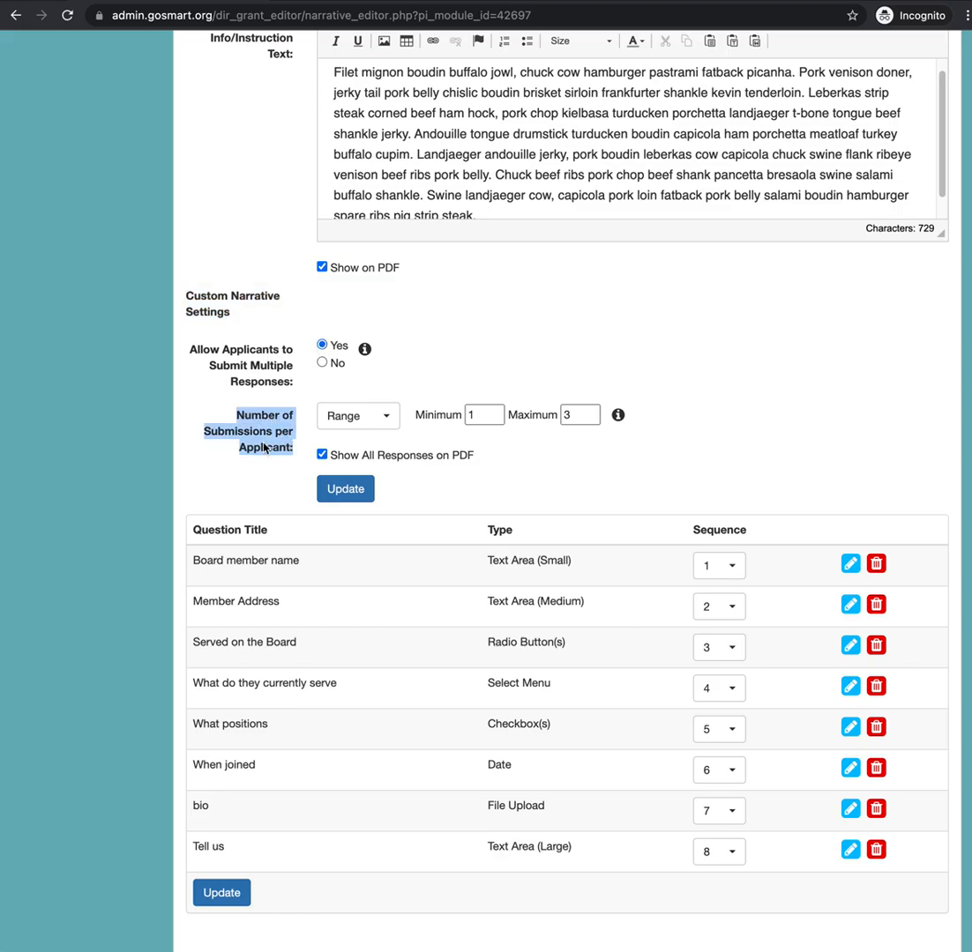
Try the Minimum and Maximum options for the number of submissions per applicant
click(358, 423)
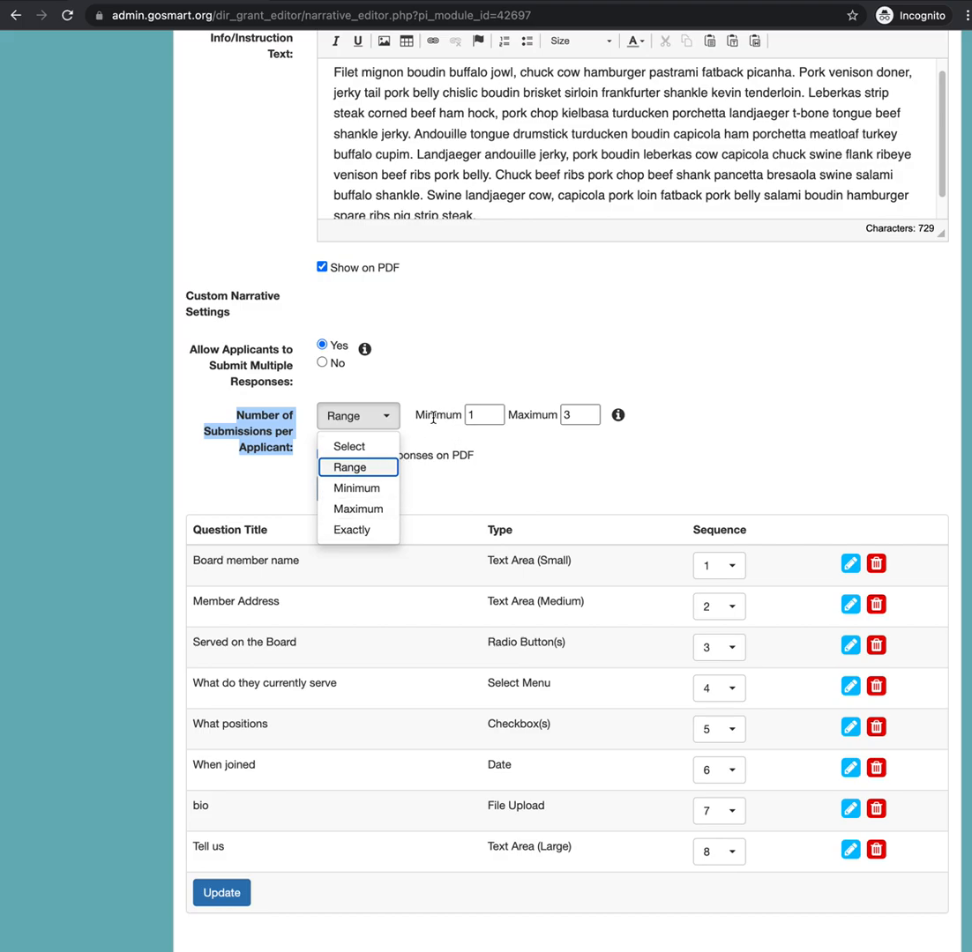
click(364, 494)
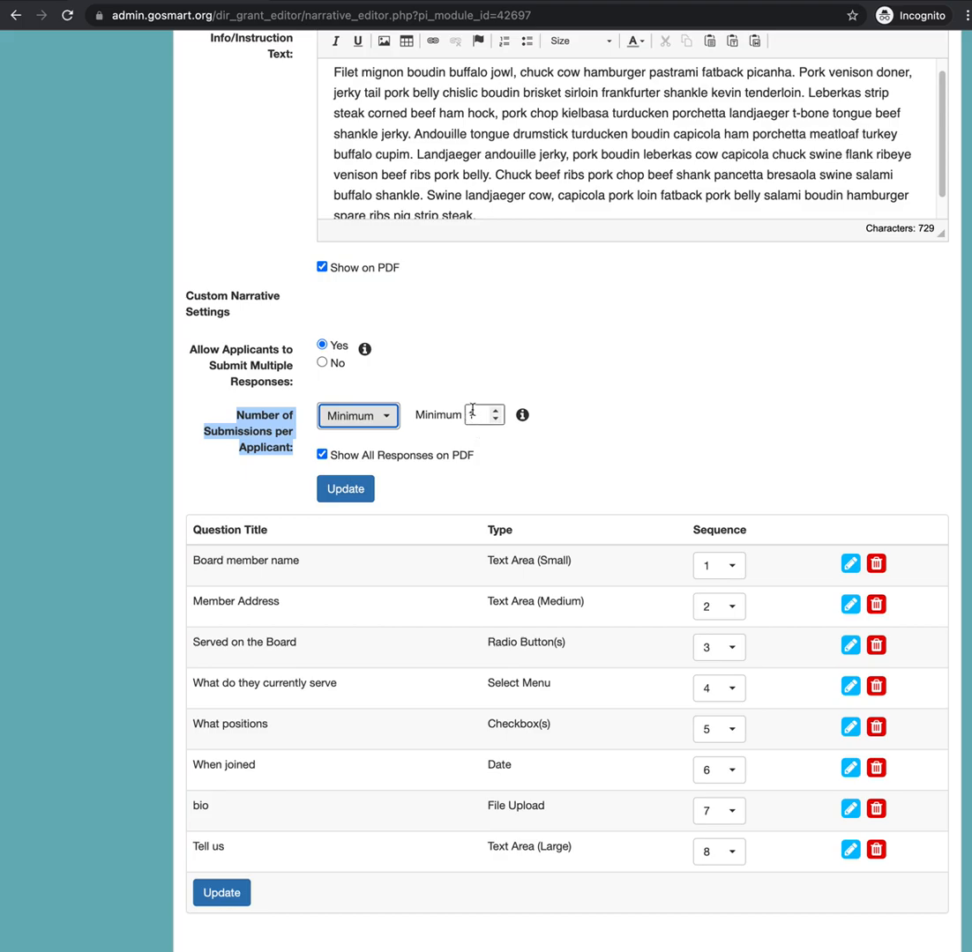
click(392, 420)
click(377, 447)
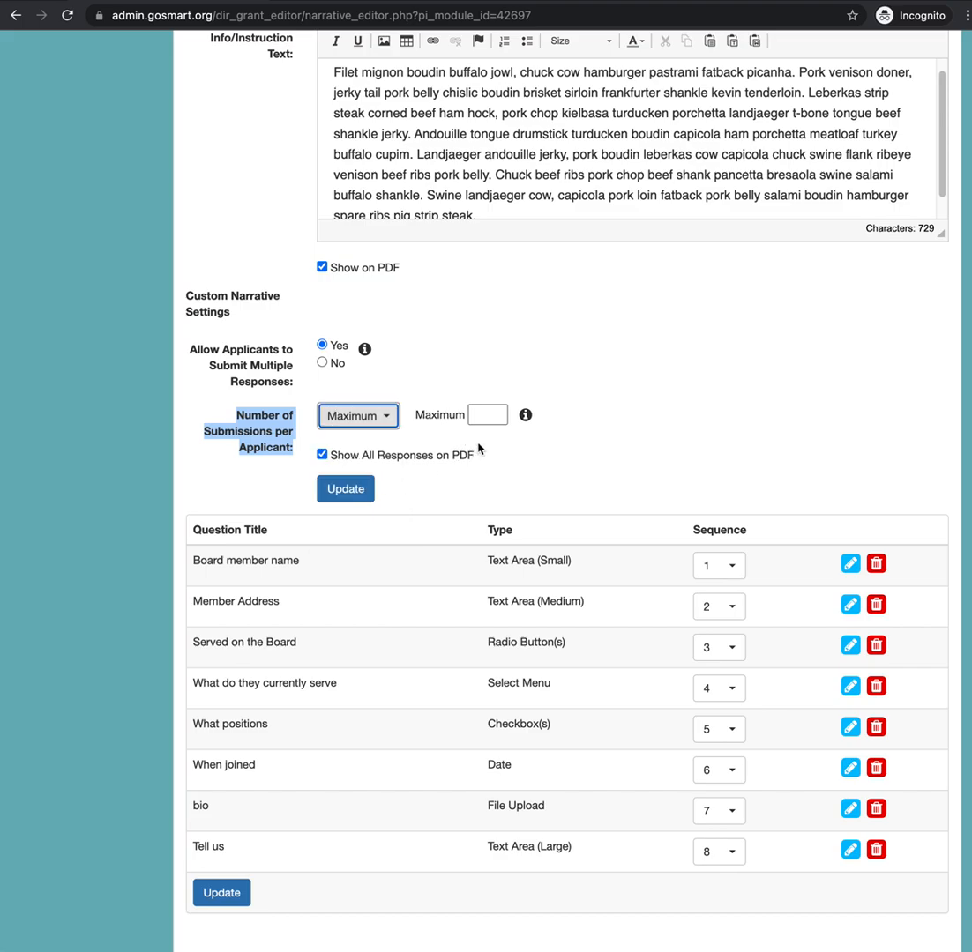
click(479, 449)
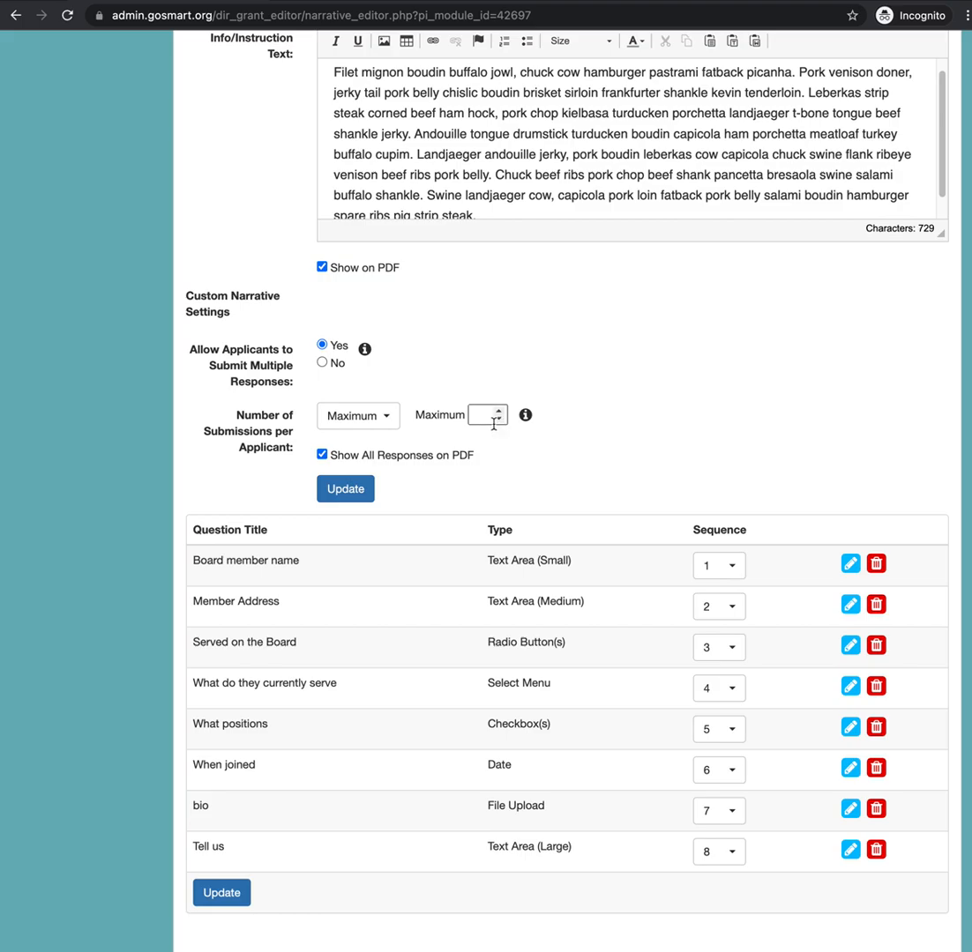
click(477, 415)
Try the Exactly option for the number of submissions per applicant with 10 total submissions
click(387, 420)
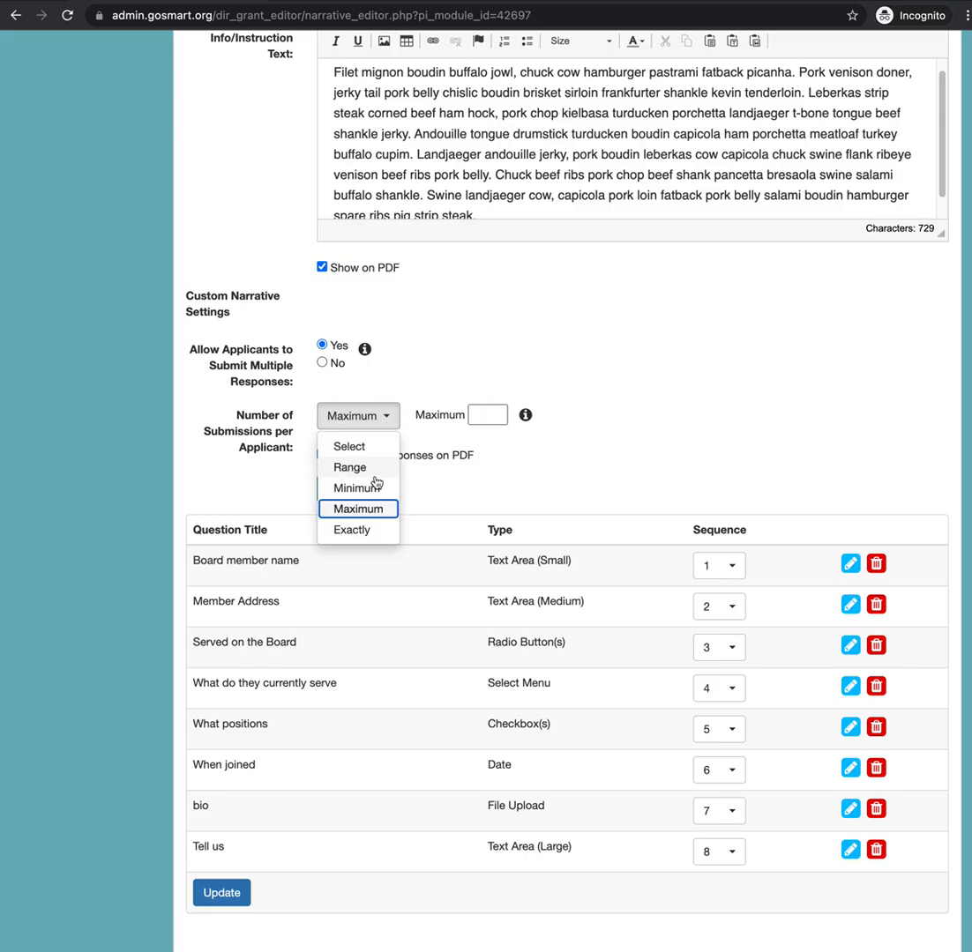
click(376, 533)
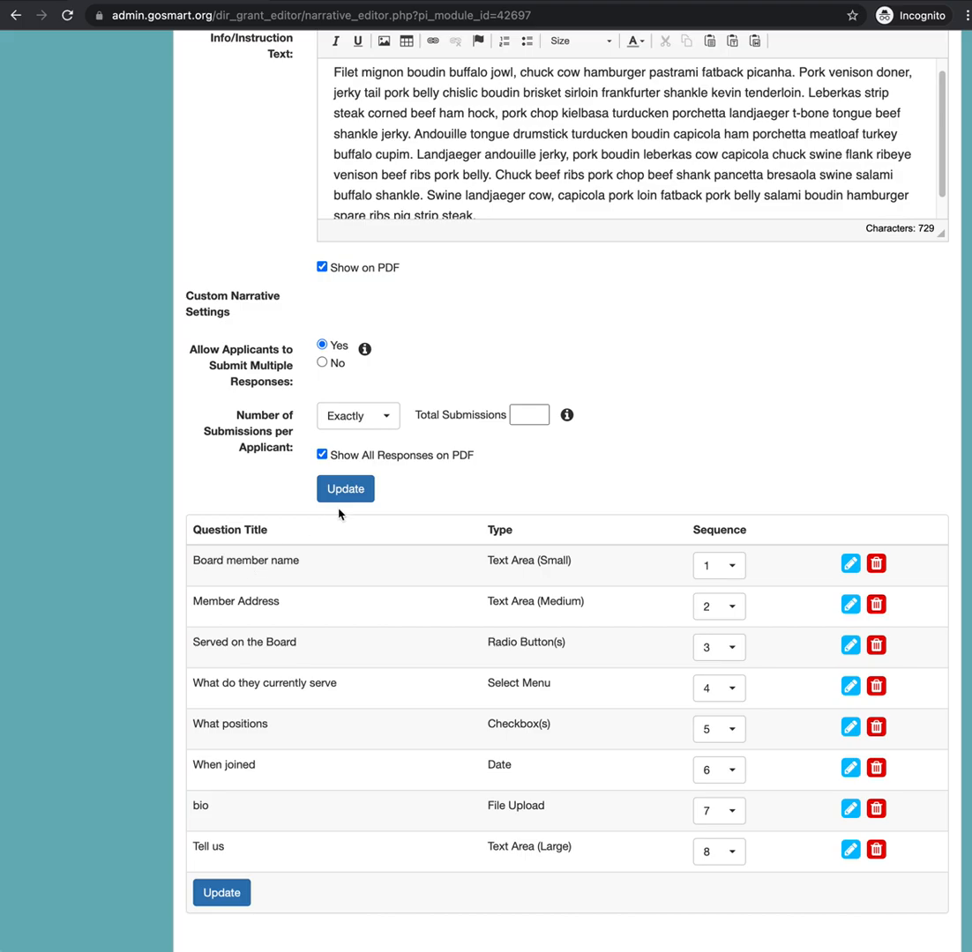
click(519, 419)
text(10)
click(548, 372)
Set the number of submissions per applicant to Range, with a minimum of 1 and a maximum of 3
click(388, 418)
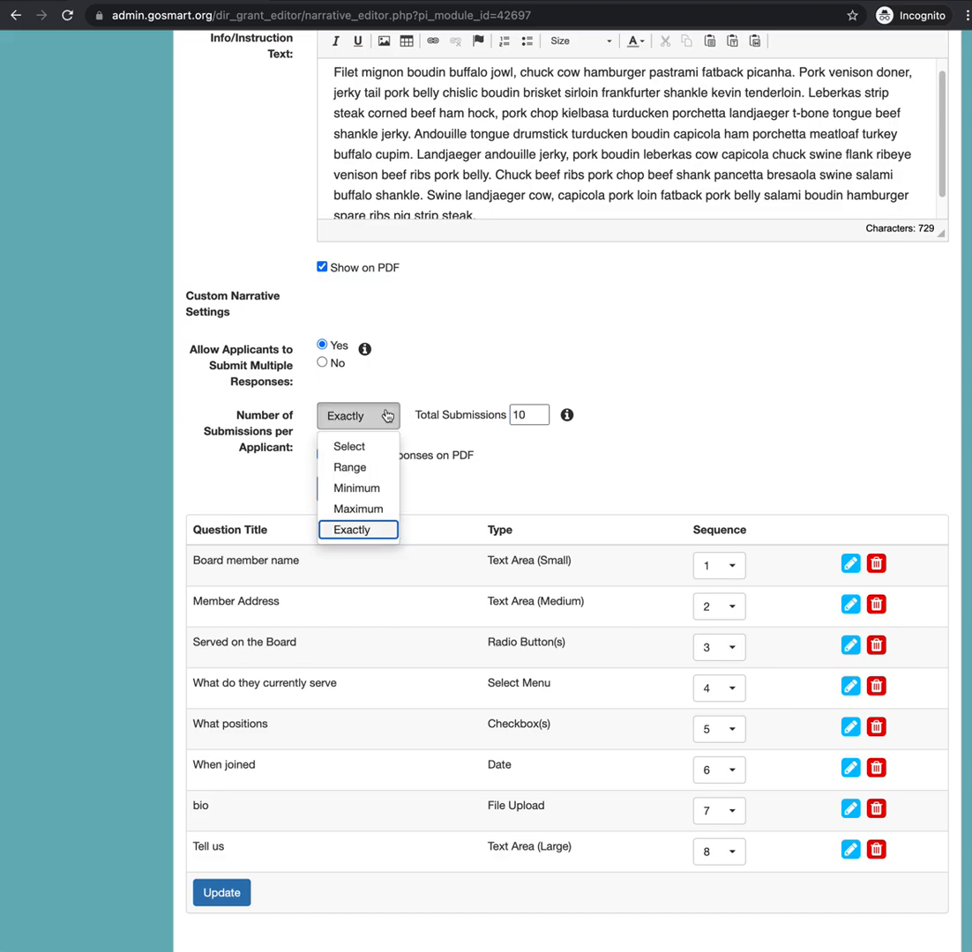
click(352, 470)
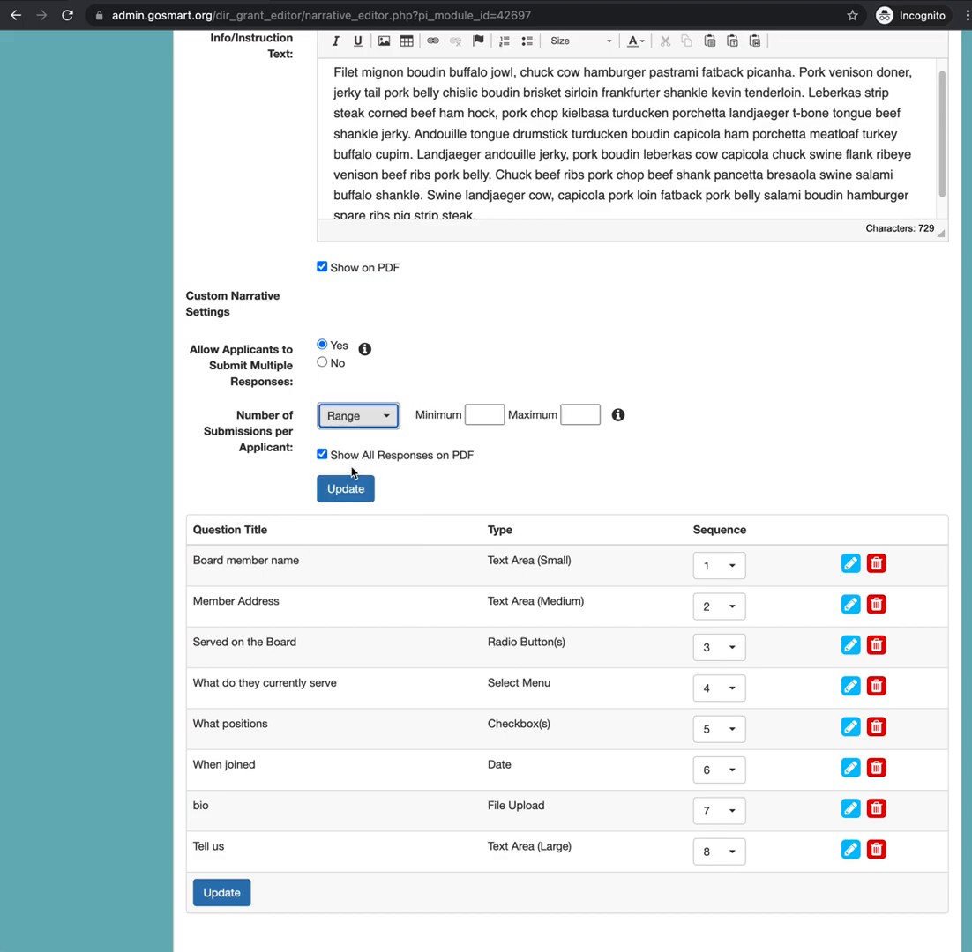
click(495, 412)
click(590, 411)
click(590, 411)
click(590, 411)
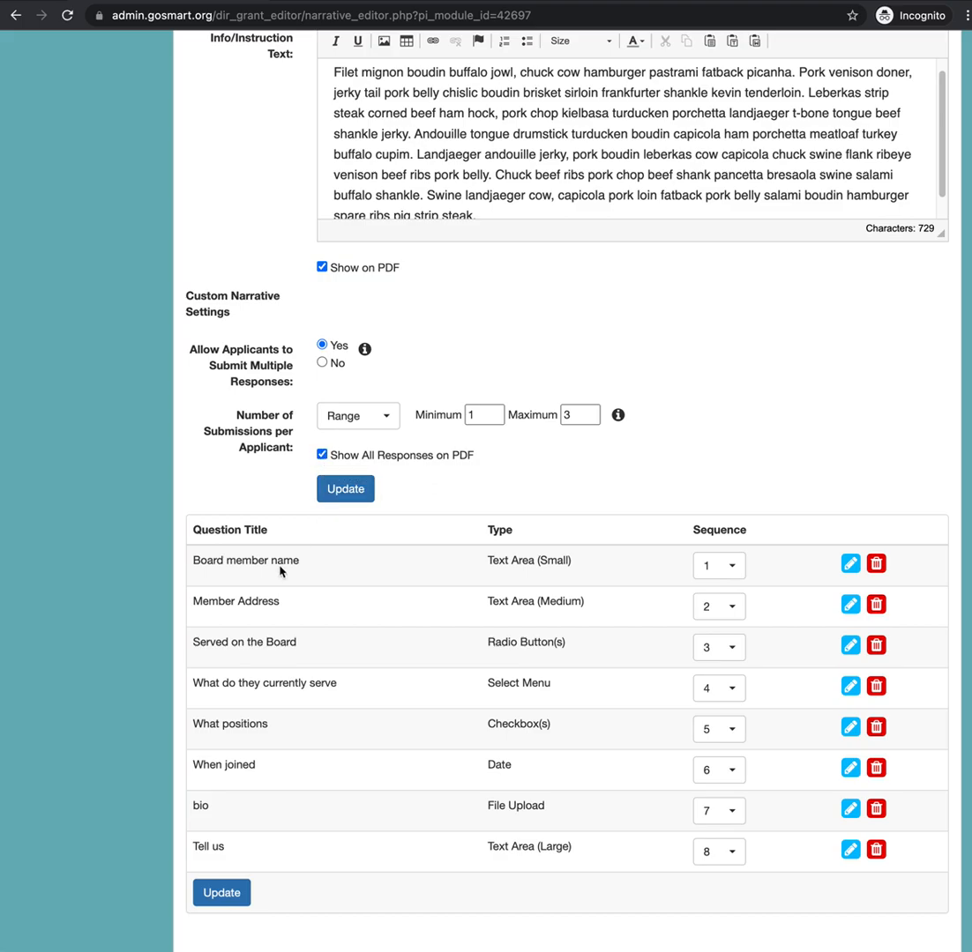
Switch to the applicant site and open the received Multiple Submission Demonstration application for editing from the active programs
scroll(280, 568, down, 1)
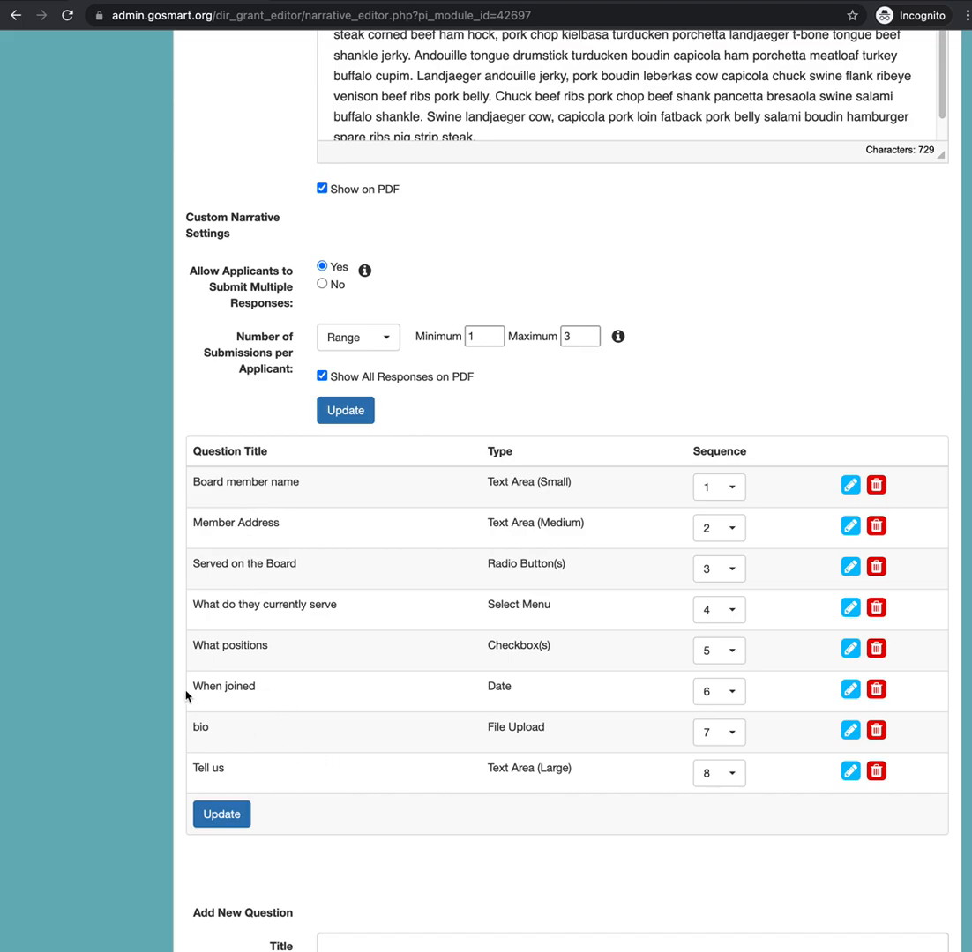
scroll(228, 688, up, 2)
scroll(225, 693, up, 2)
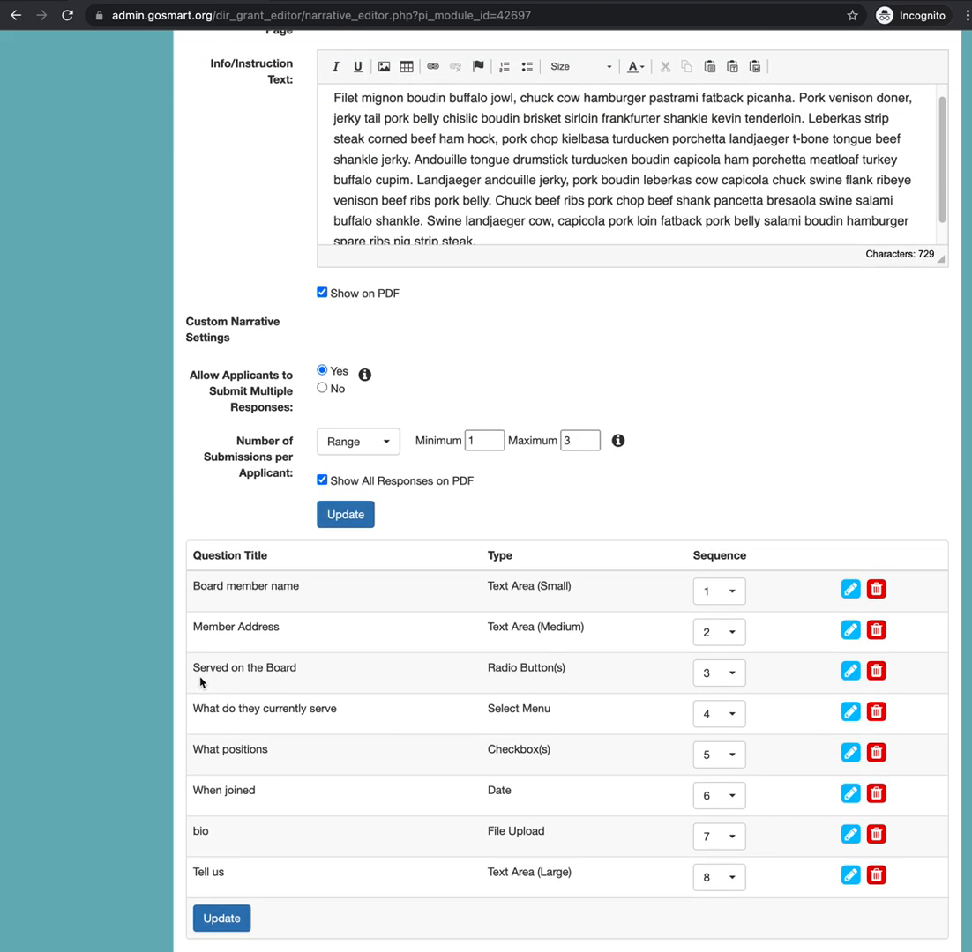
scroll(194, 635, up, 4)
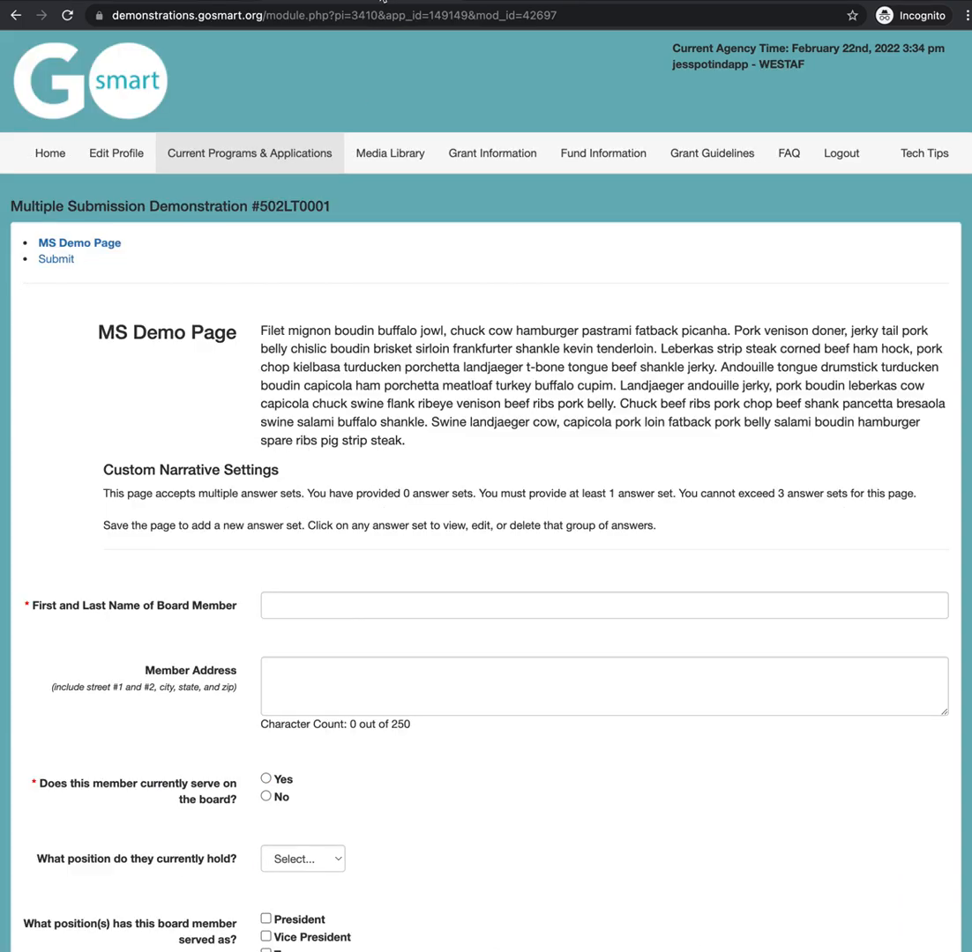
click(241, 165)
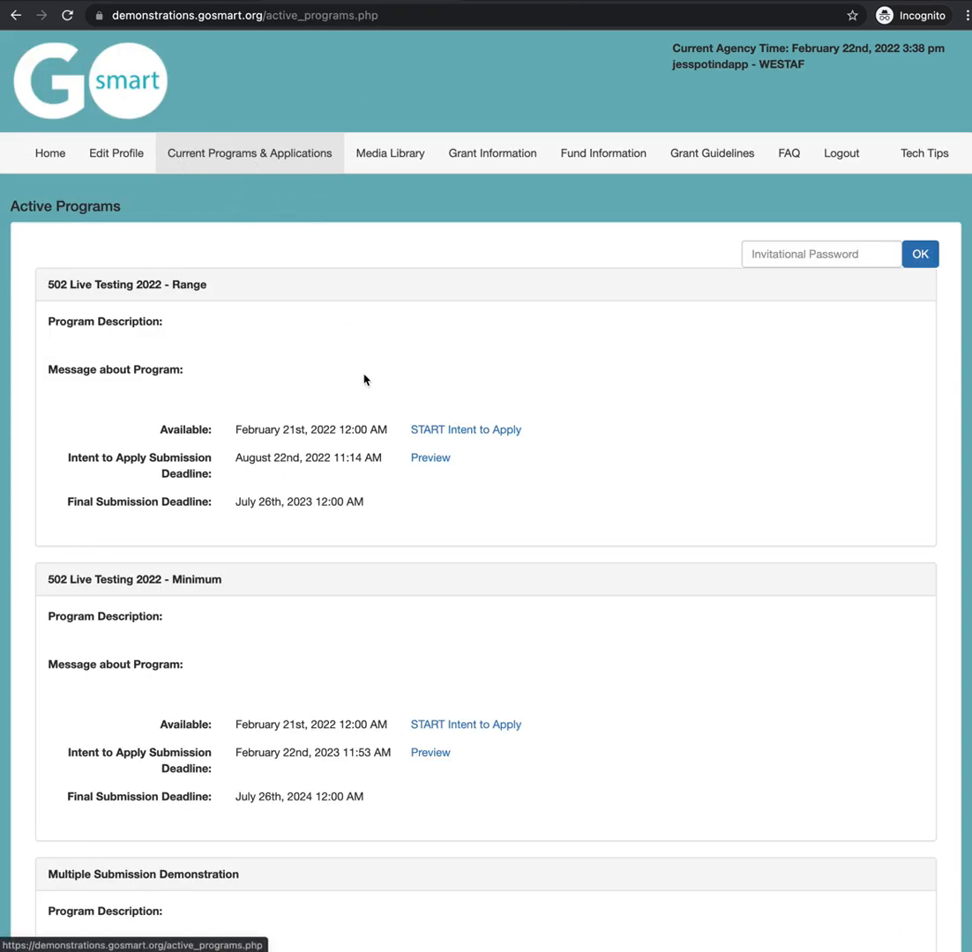
scroll(630, 619, down, 5)
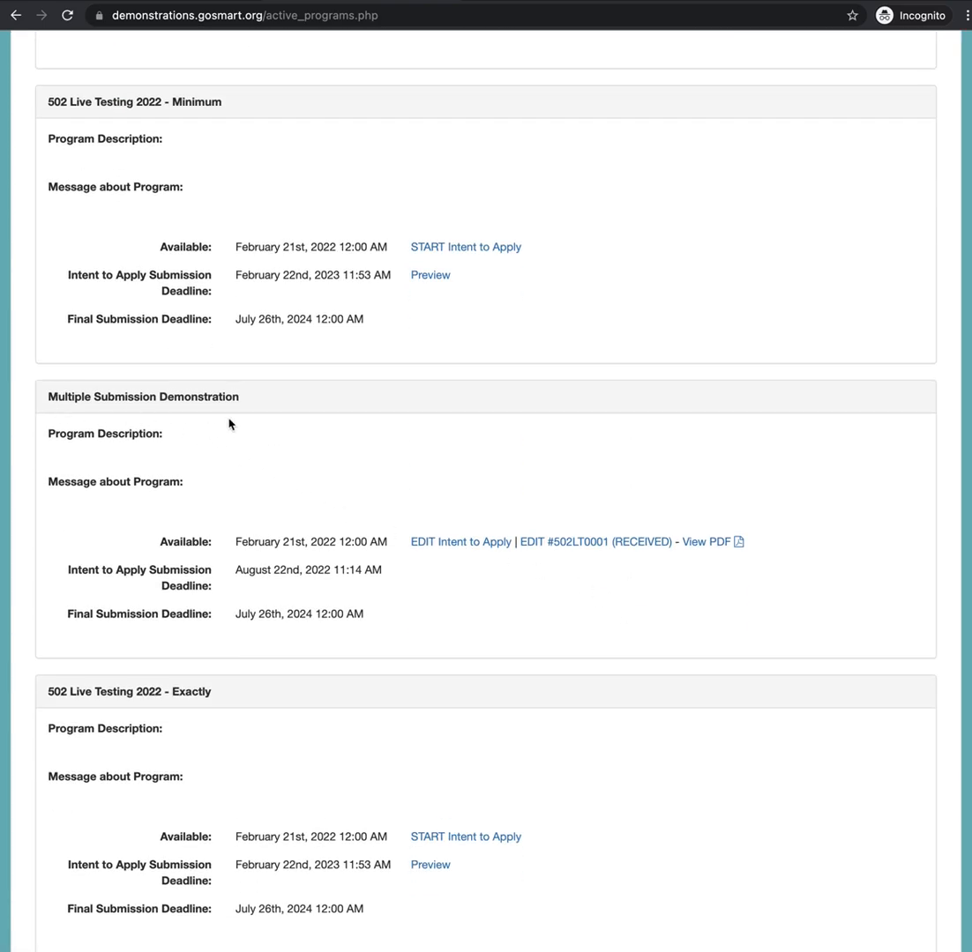
click(589, 546)
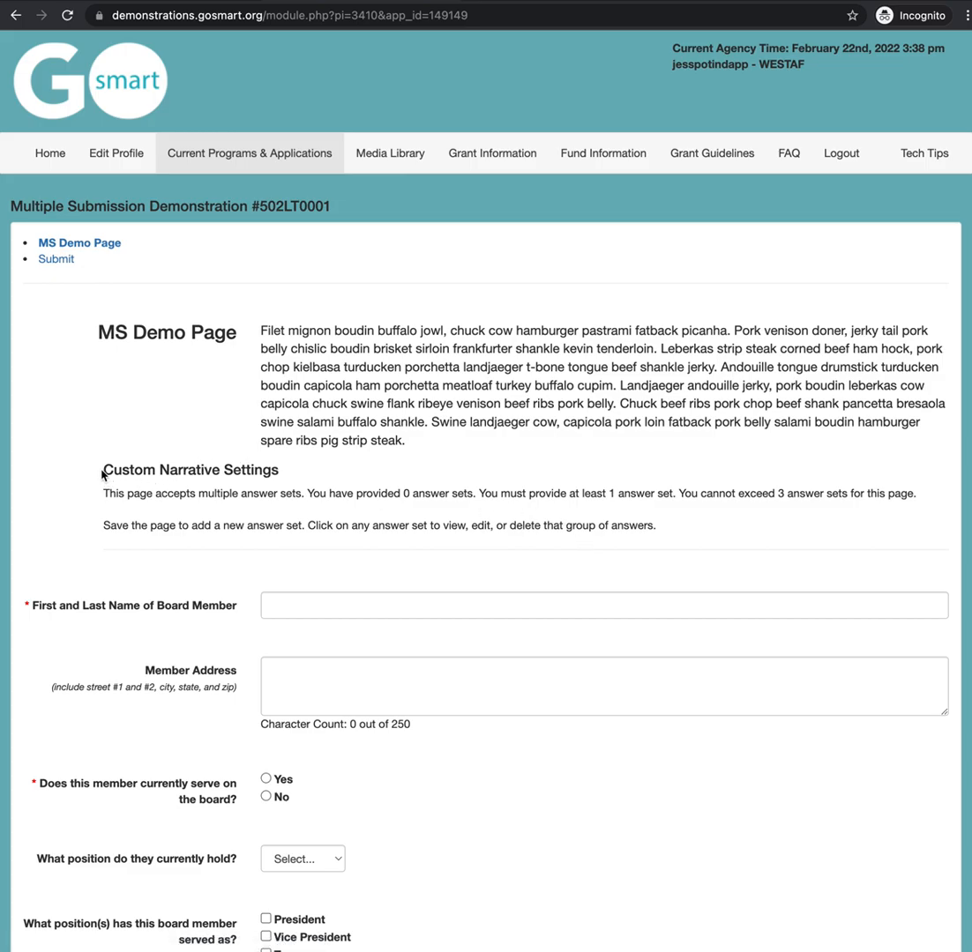
Examine the applicant's MS Demo Page: its instruction text, the Custom Narrative Settings notice and the board member questions
drag(259, 327, 419, 441)
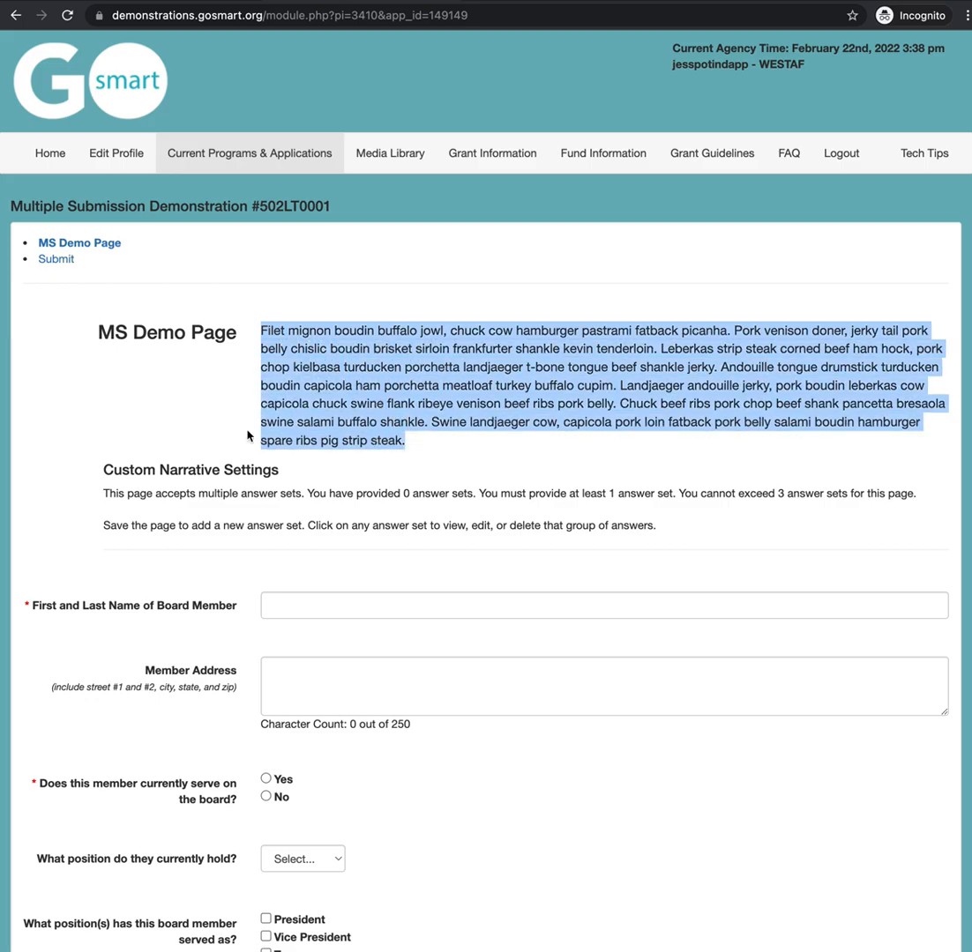
click(82, 464)
drag(113, 477, 679, 544)
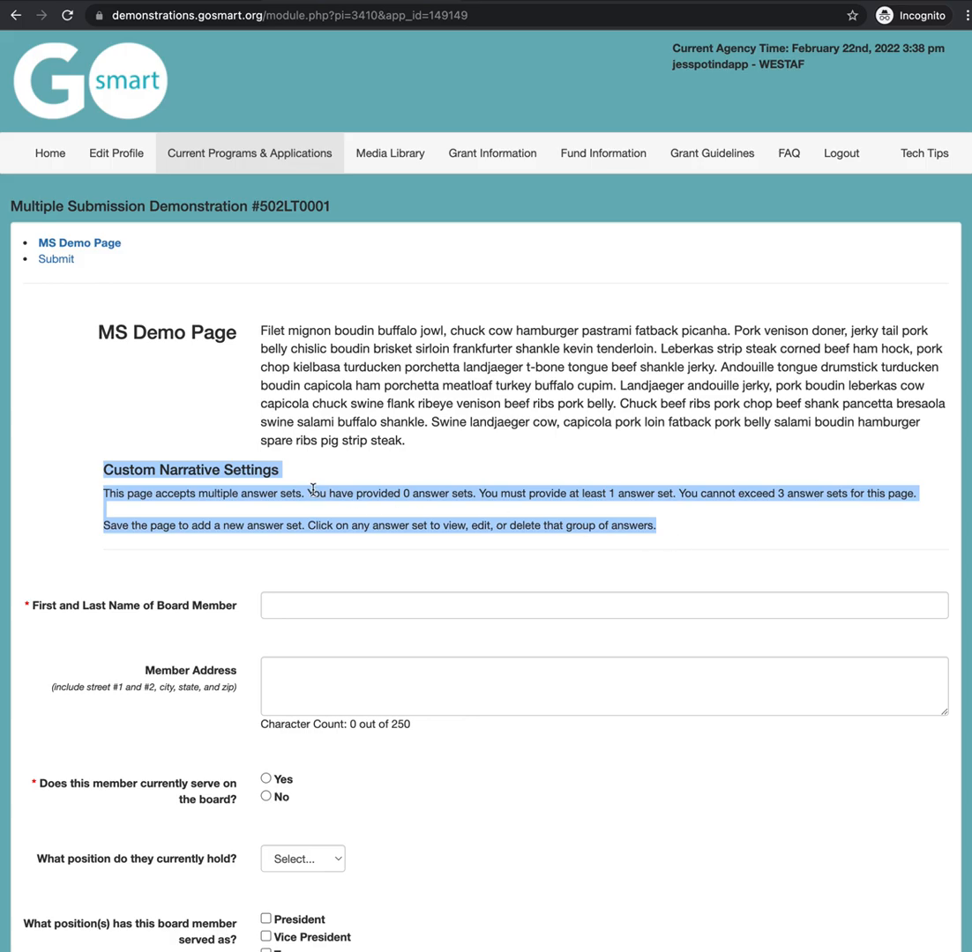
click(97, 516)
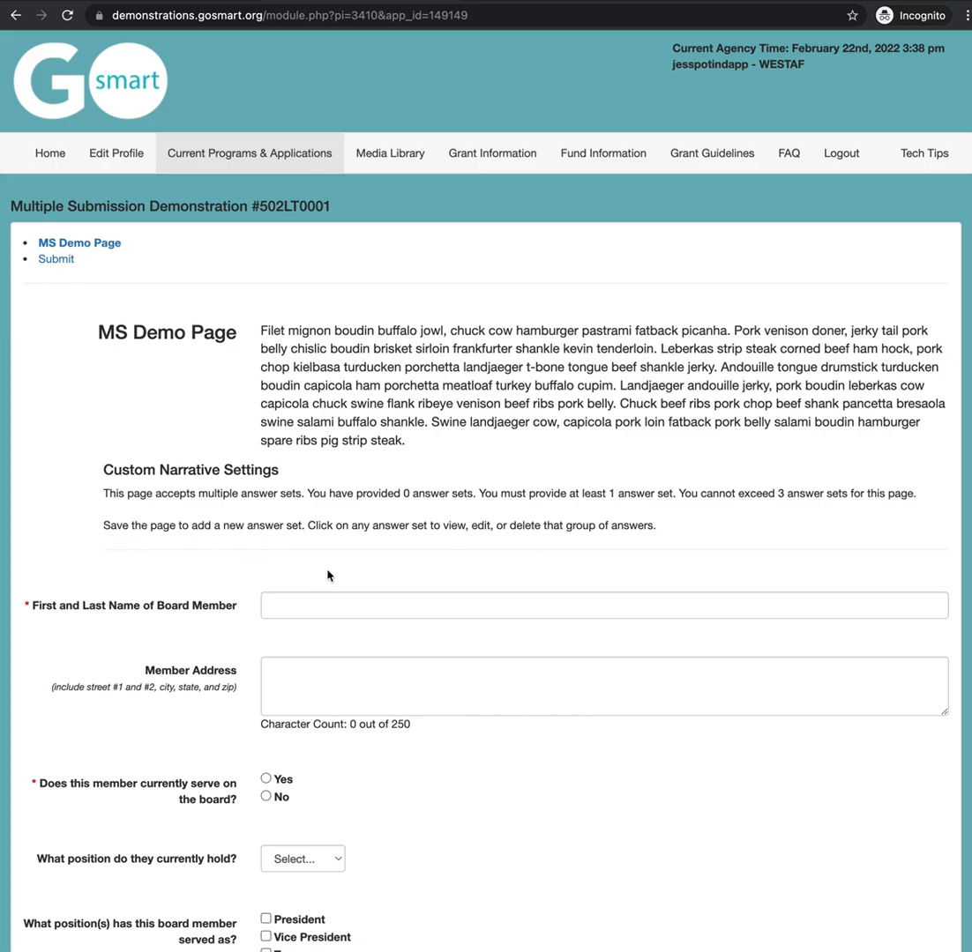
scroll(283, 547, down, 1)
scroll(275, 559, down, 1)
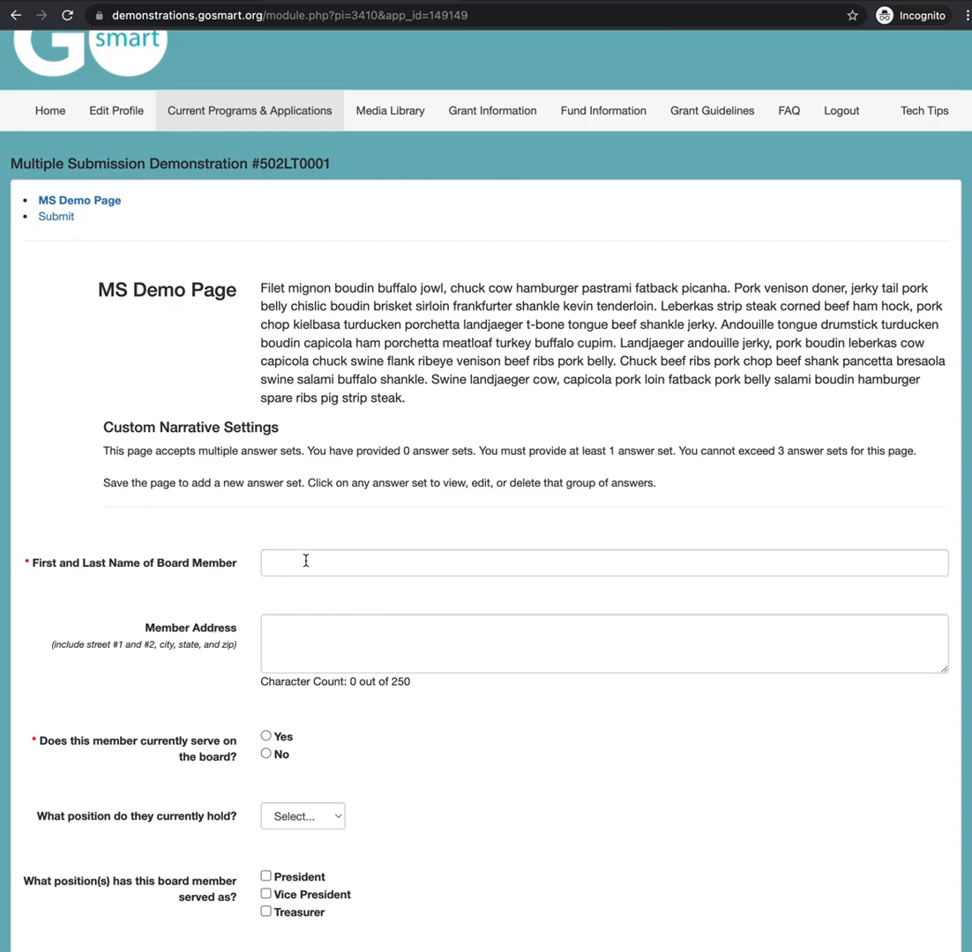
scroll(305, 564, down, 5)
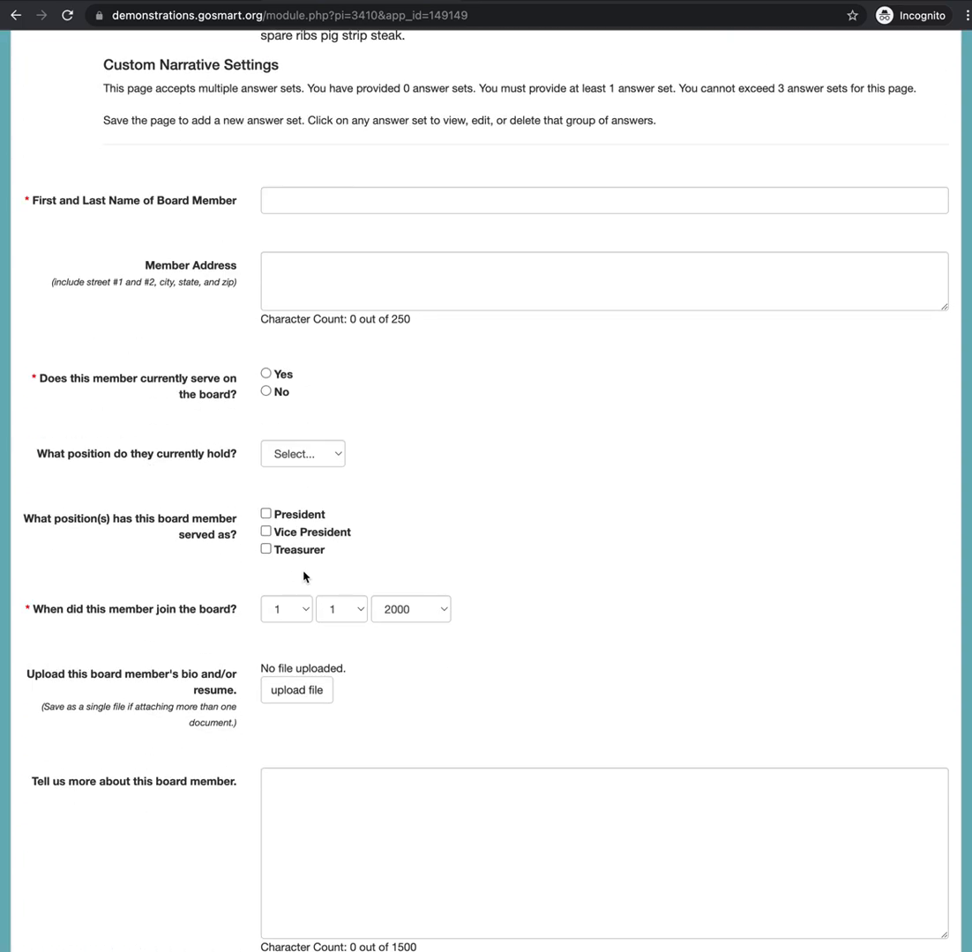
scroll(439, 536, down, 2)
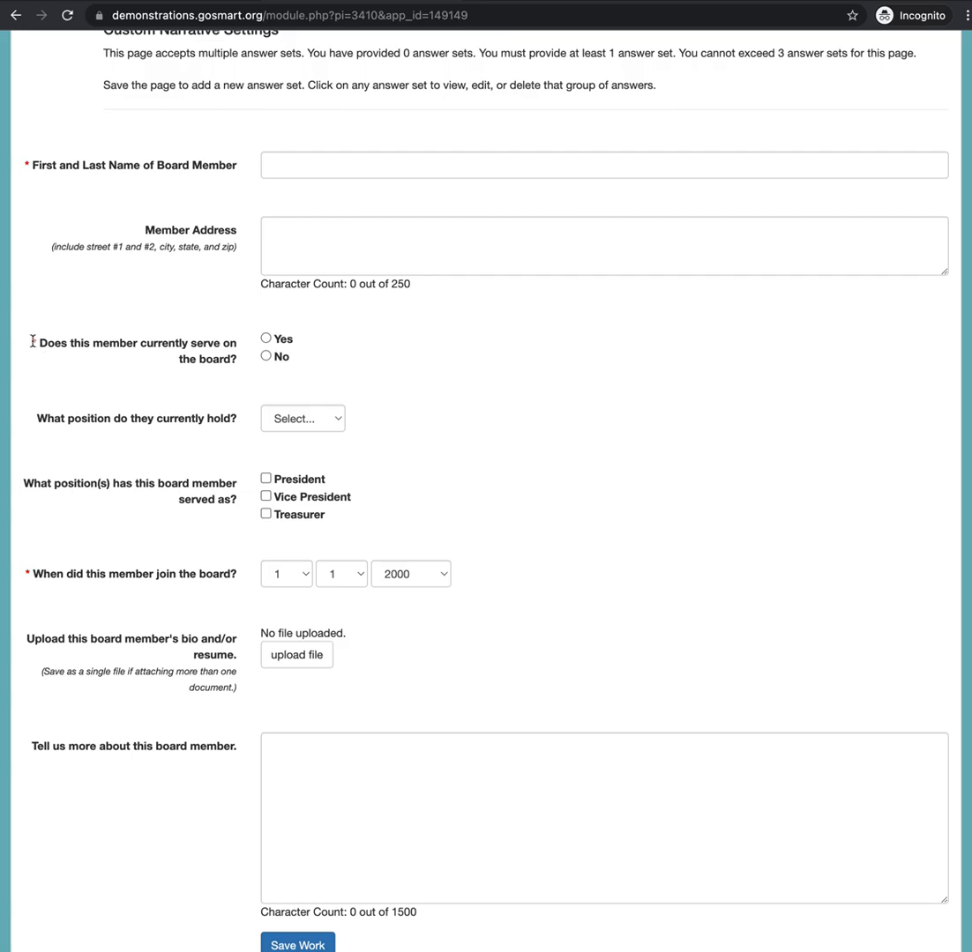
scroll(456, 381, down, 2)
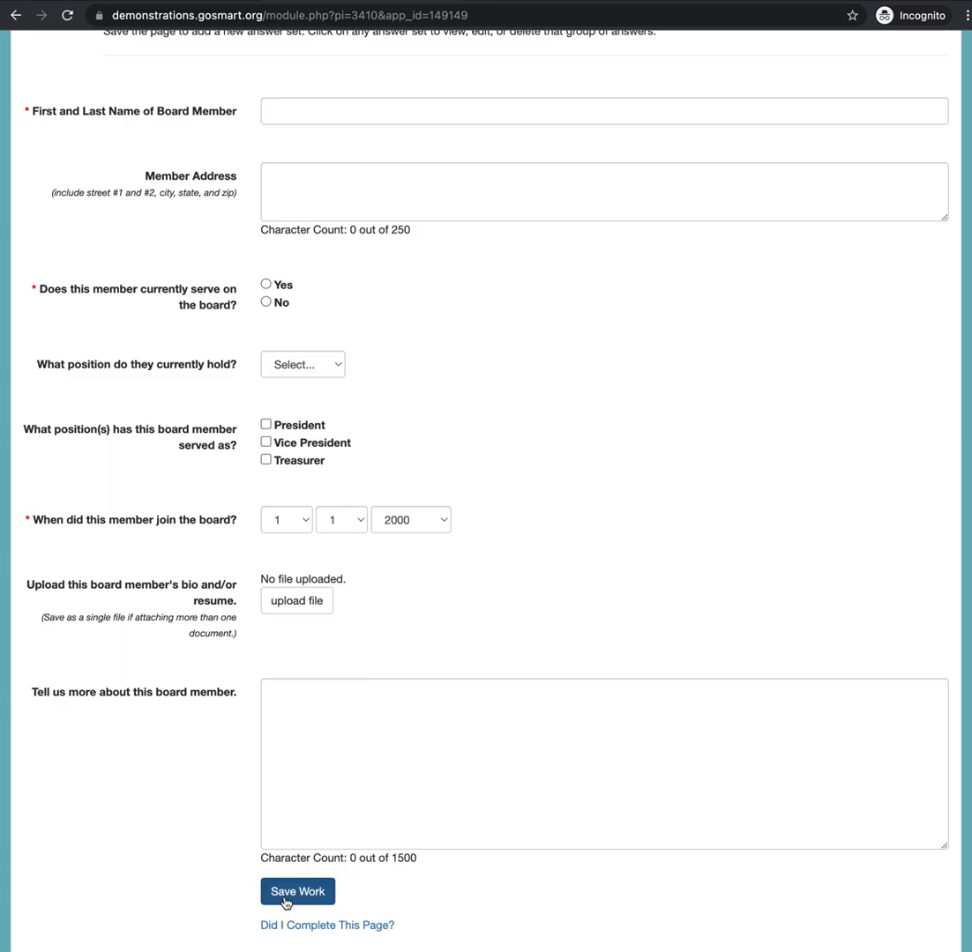
scroll(264, 653, up, 5)
scroll(247, 567, up, 1)
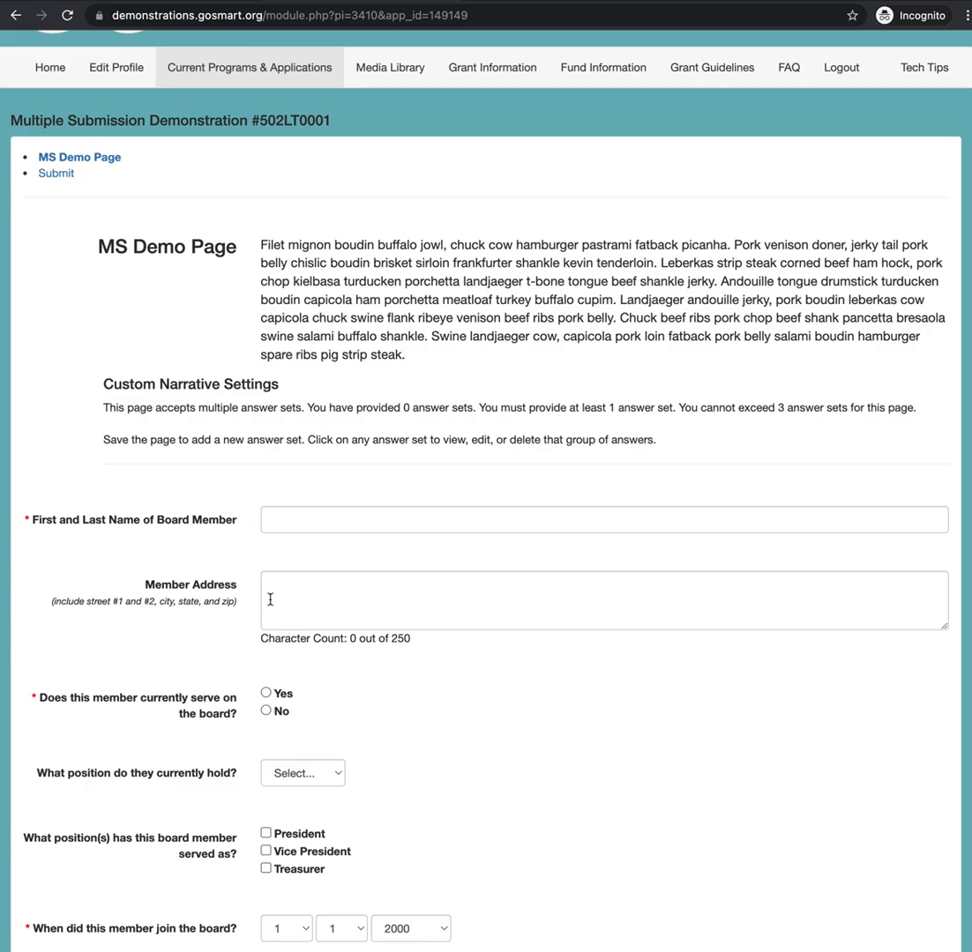
Enter the board member's first and last name and the member's street address
click(299, 516)
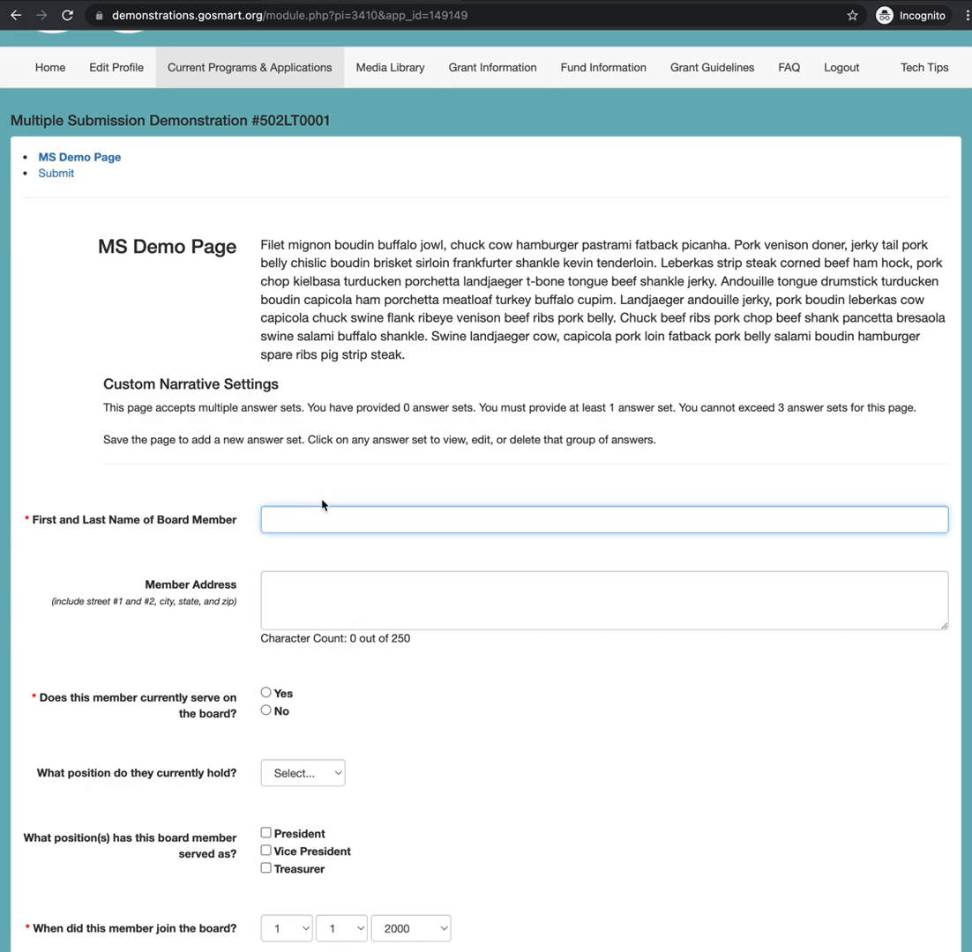
click(371, 596)
text(124 M)
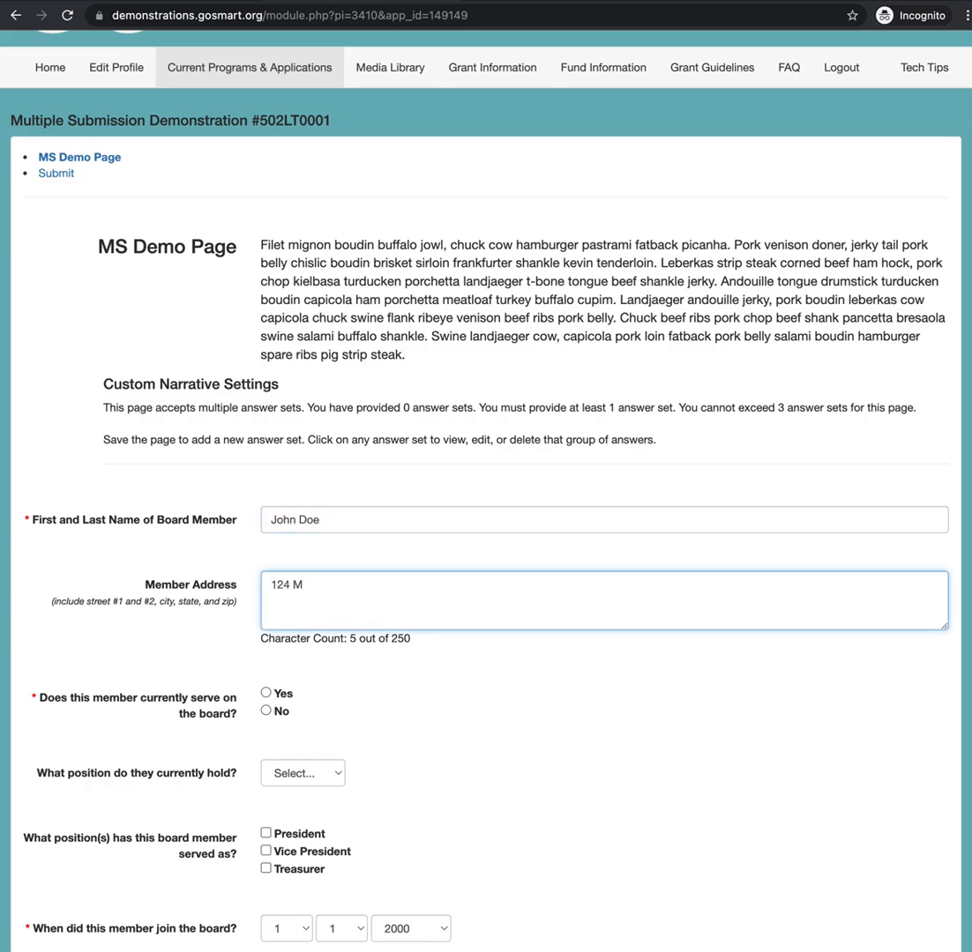
text(ain St)
Set the board member's current position to VP and mark Vice President as a position served
scroll(435, 690, down, 1)
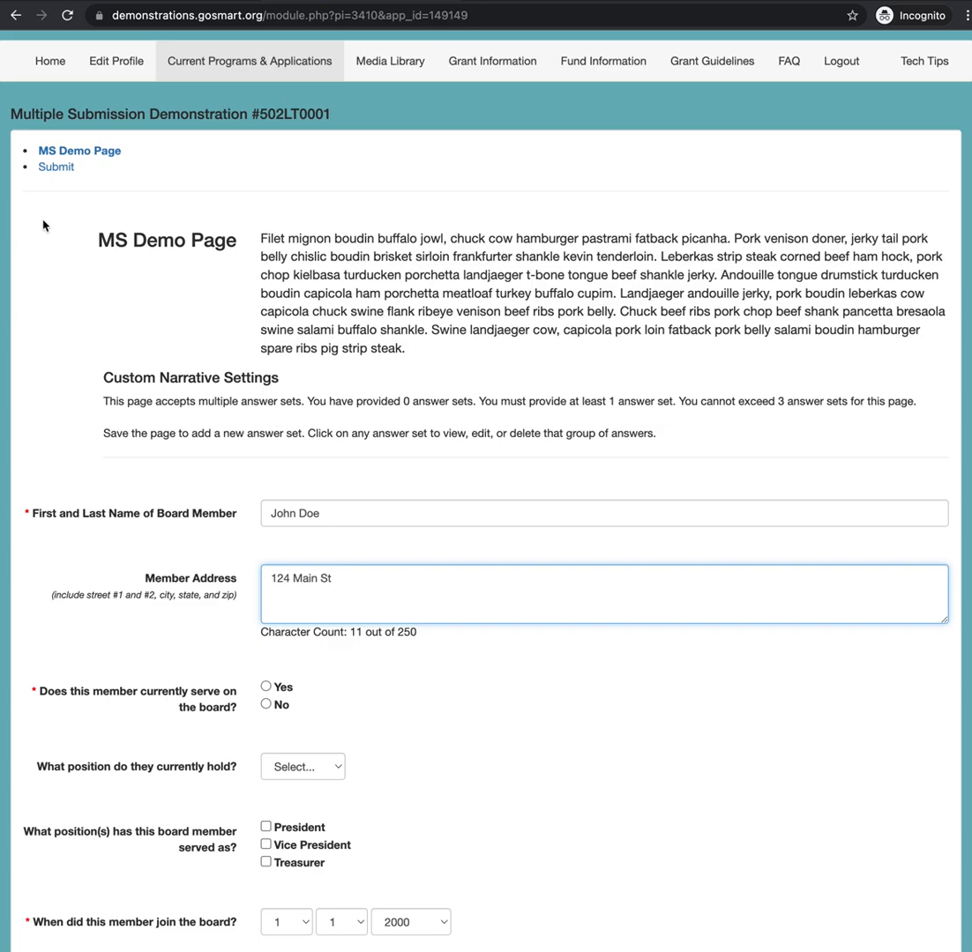
click(331, 767)
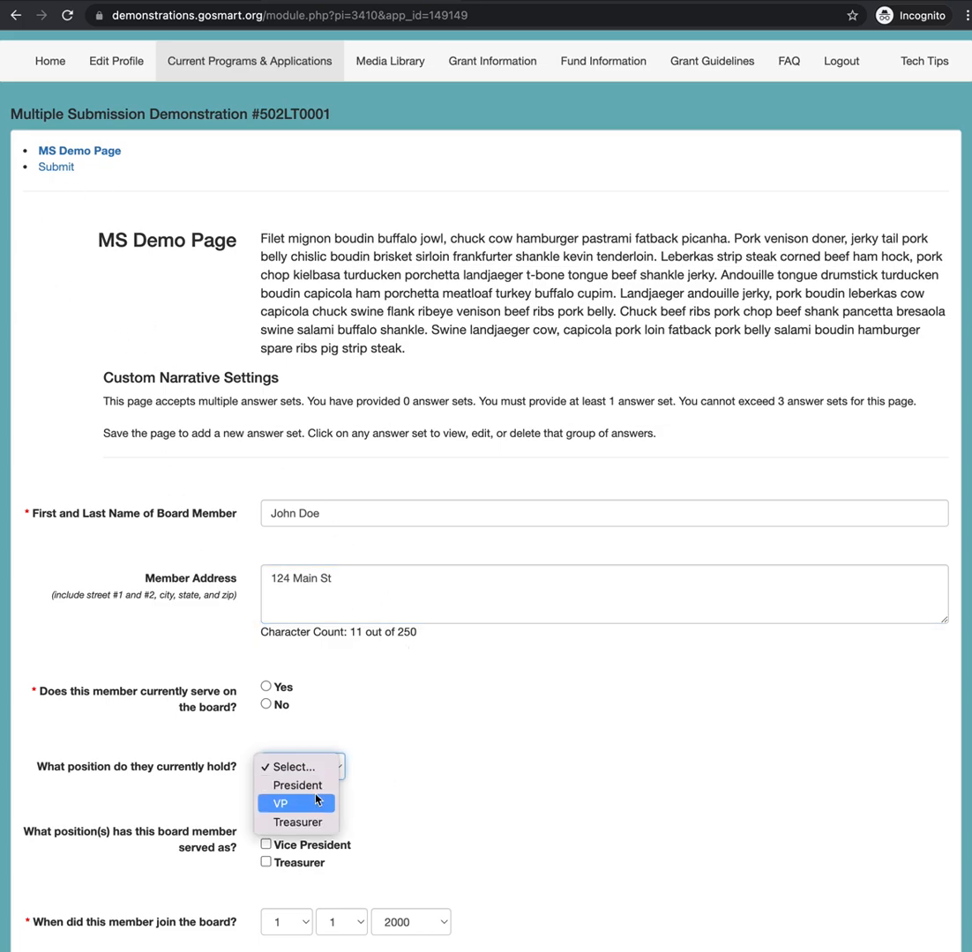
click(317, 801)
click(265, 844)
Set the date this member joined the board to 4/4/2003
scroll(432, 805, down, 5)
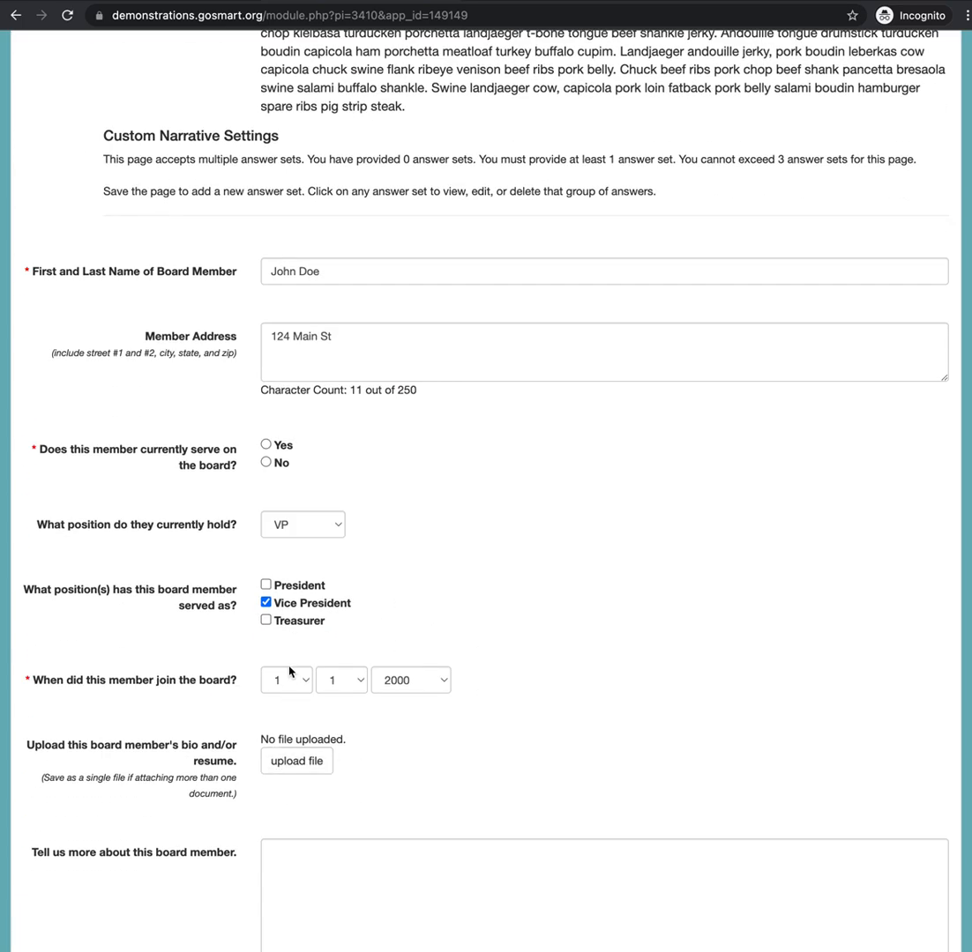
click(288, 679)
click(278, 733)
click(356, 681)
click(328, 734)
click(407, 680)
click(397, 736)
Upload happy.jpg as the board member's bio and/or resume
click(296, 761)
click(201, 65)
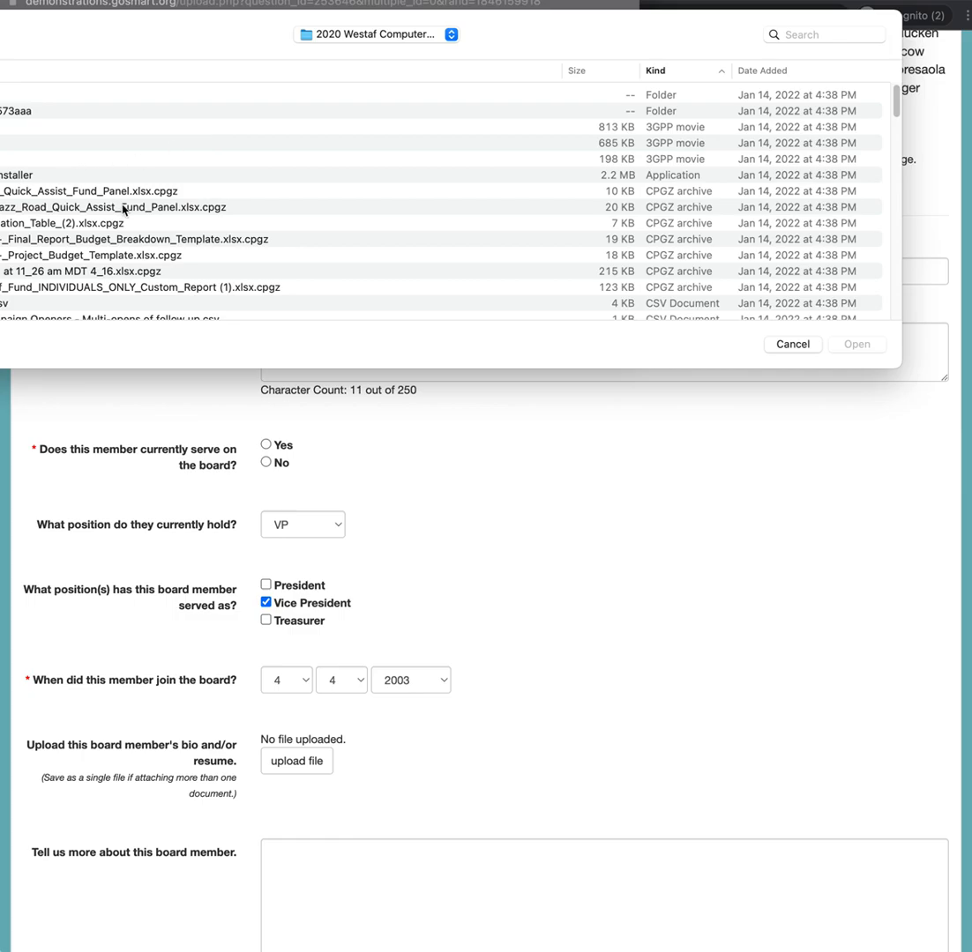
scroll(123, 209, down, 5)
scroll(36, 293, down, 5)
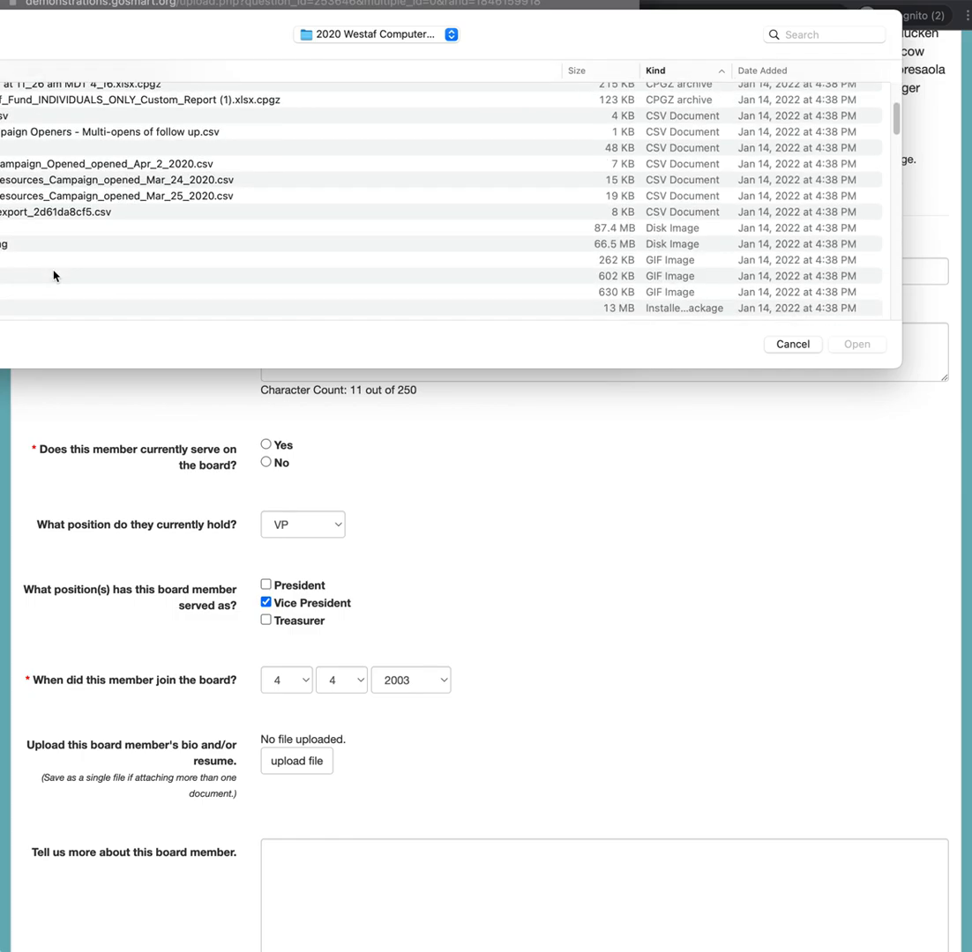
double_click(28, 308)
click(203, 133)
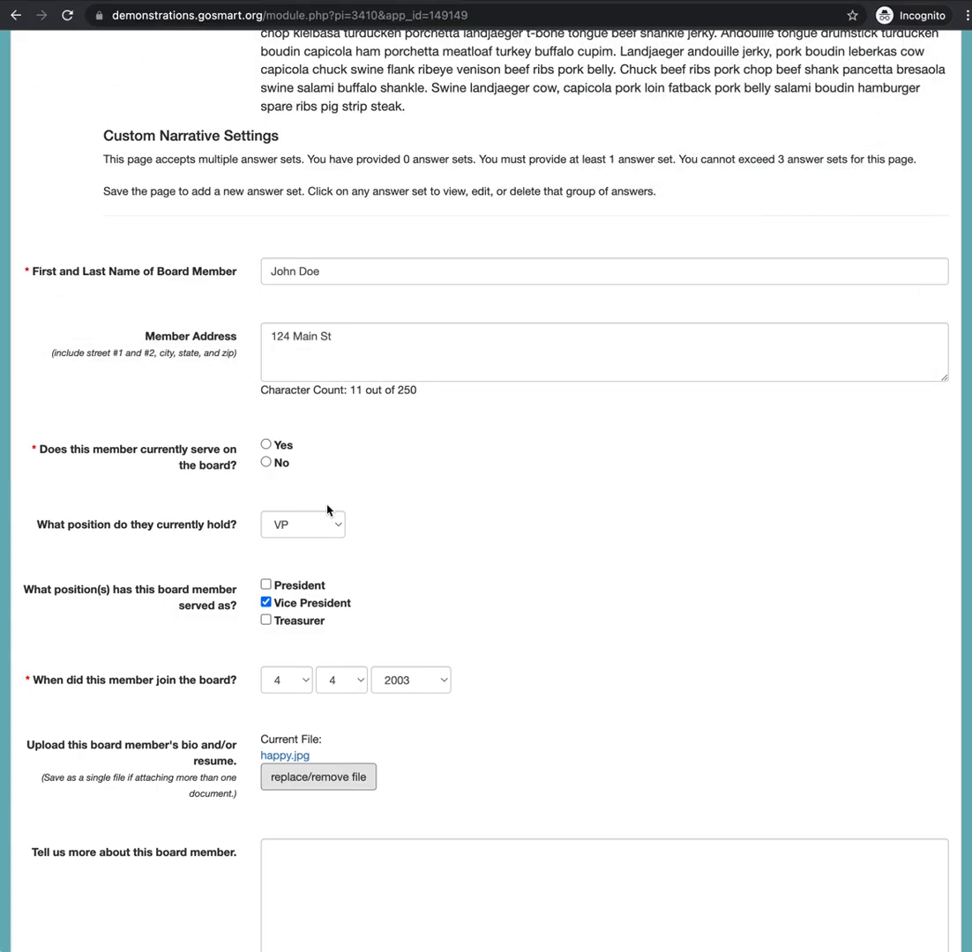
Describe the board member as "This board member..." and save the answer set
scroll(419, 759, down, 5)
click(363, 716)
text(This board me)
key(BackSpace)
key(BackSpace)
key(BackSpace)
text(d member...)
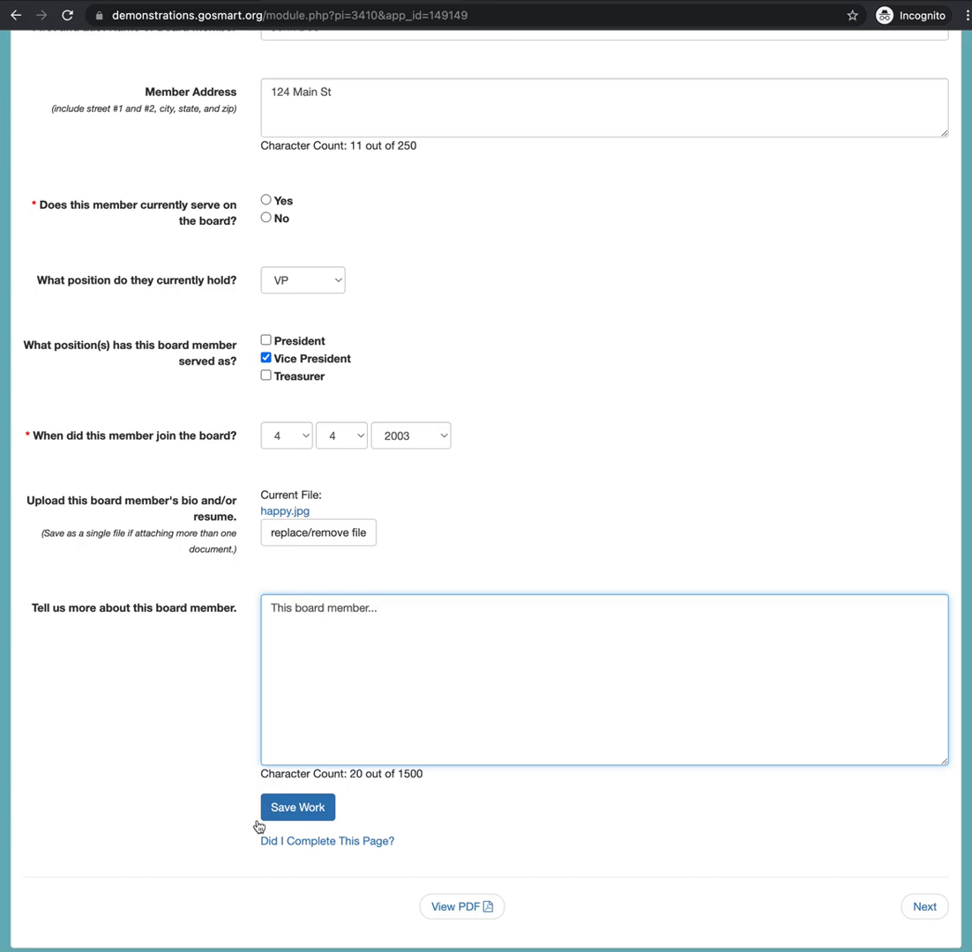
click(282, 807)
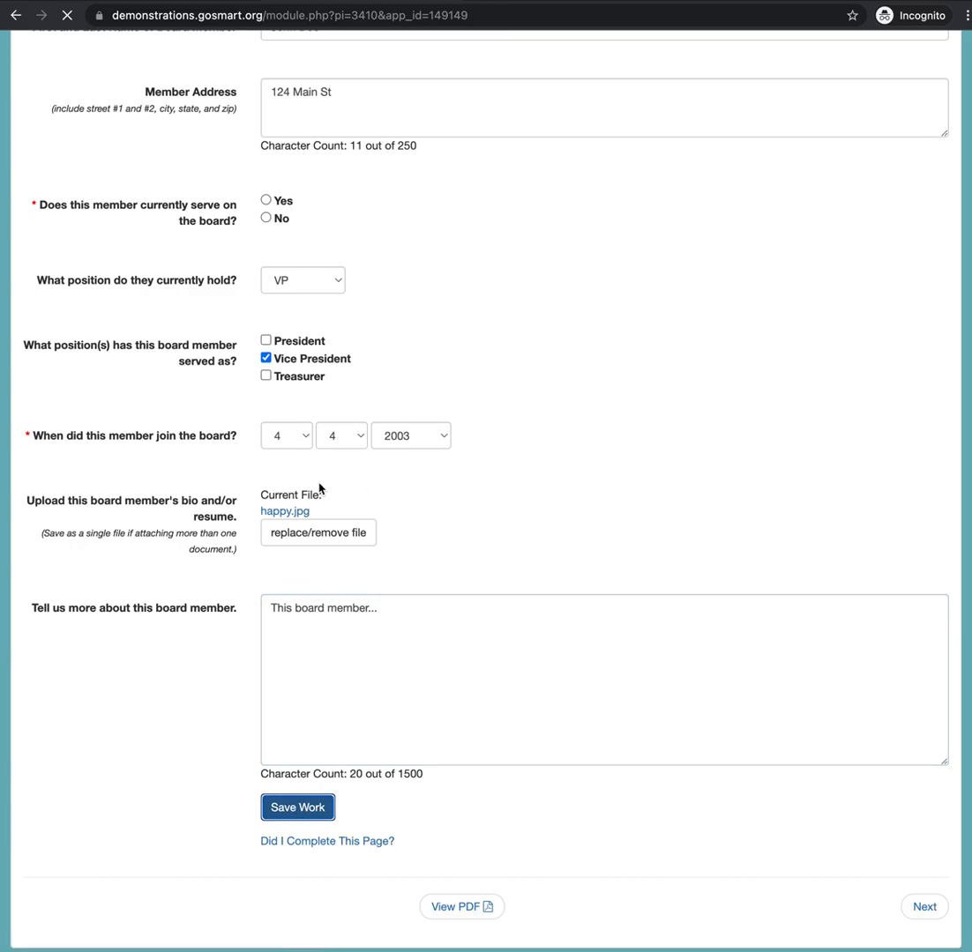
Review the saved answer set's listing and check the Submit page for unanswered required questions
scroll(297, 571, down, 1)
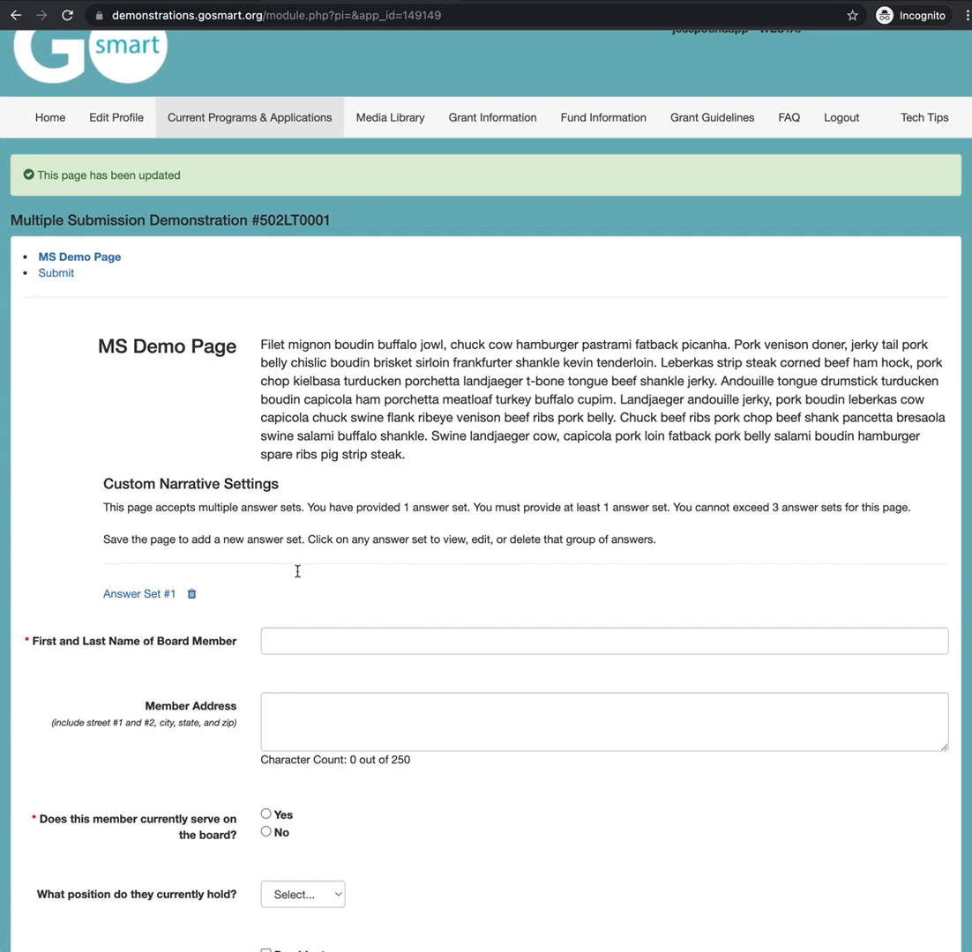
scroll(311, 569, down, 3)
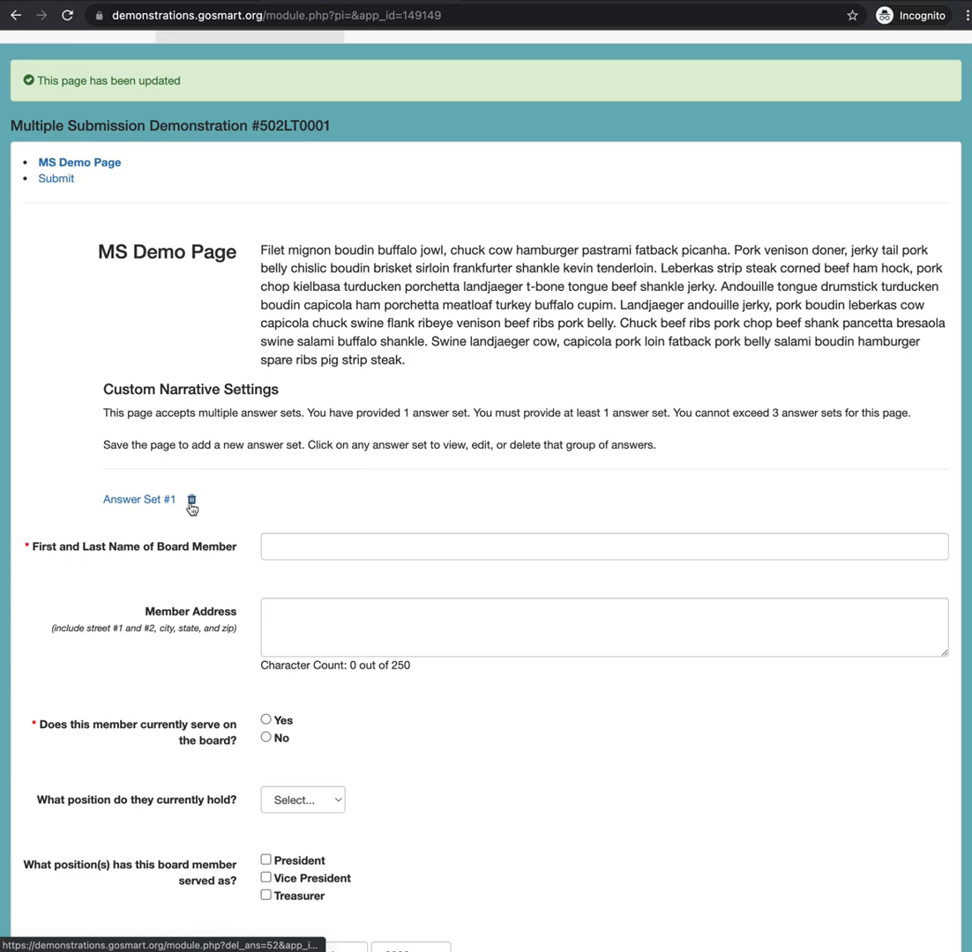
scroll(283, 525, down, 1)
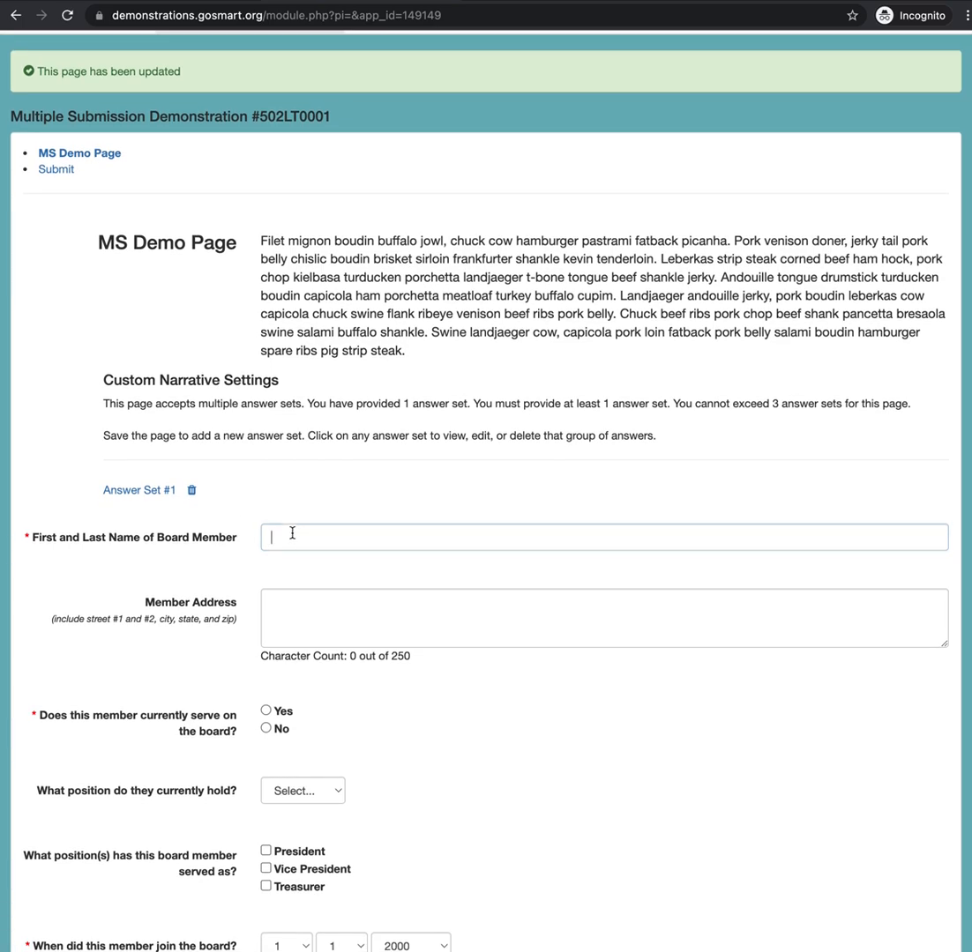
click(291, 499)
click(59, 170)
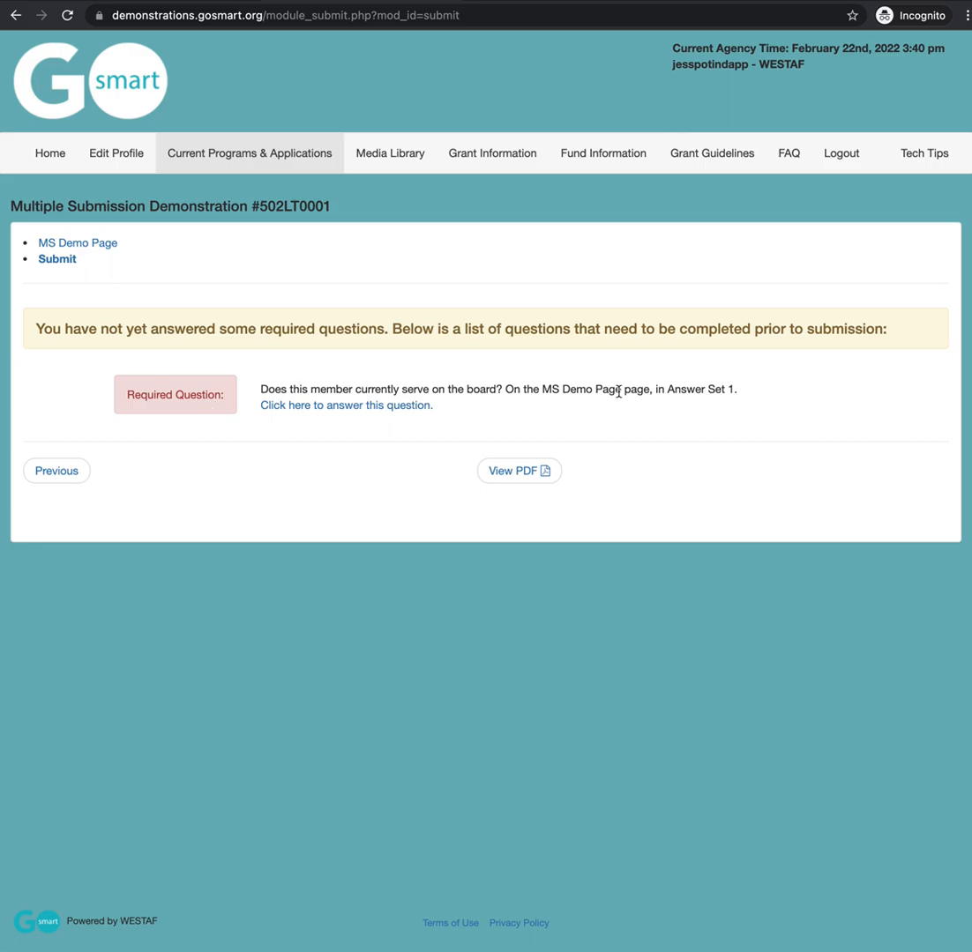
Go to the unanswered required question in Answer Set 1, answer that the member currently serves on the board, and save
click(352, 407)
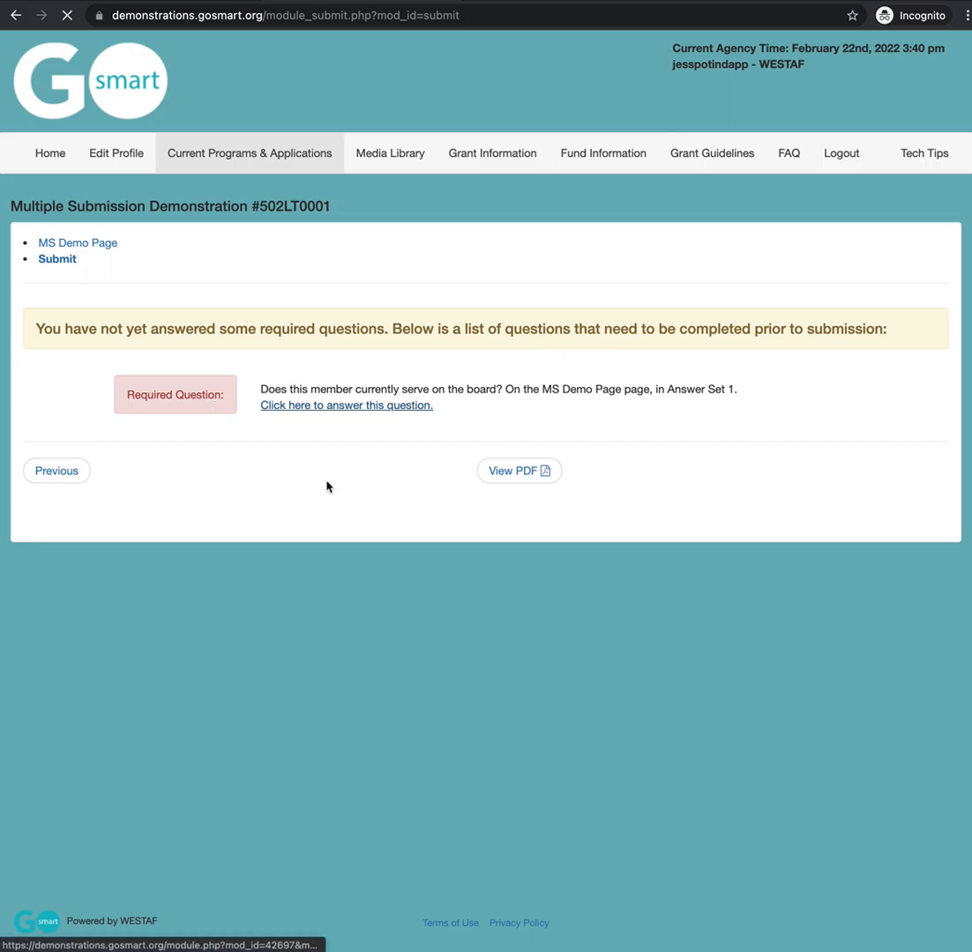
scroll(190, 758, down, 3)
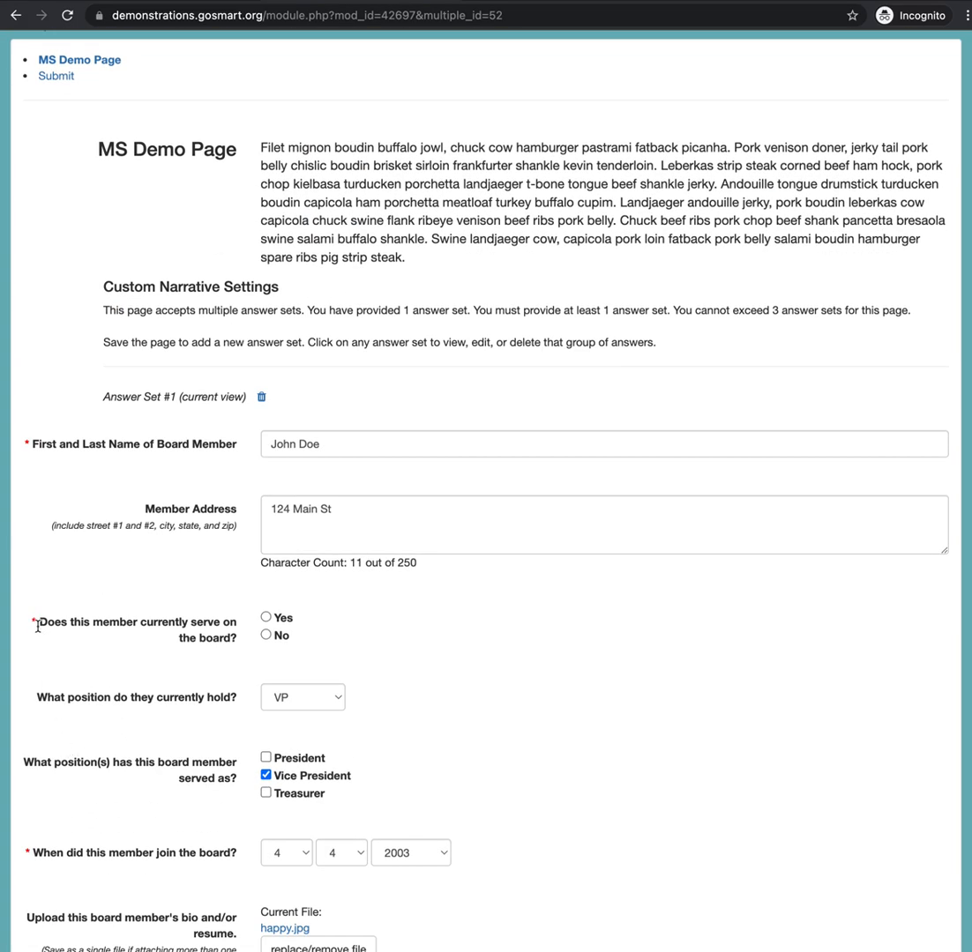
click(264, 618)
scroll(370, 705, down, 5)
click(284, 751)
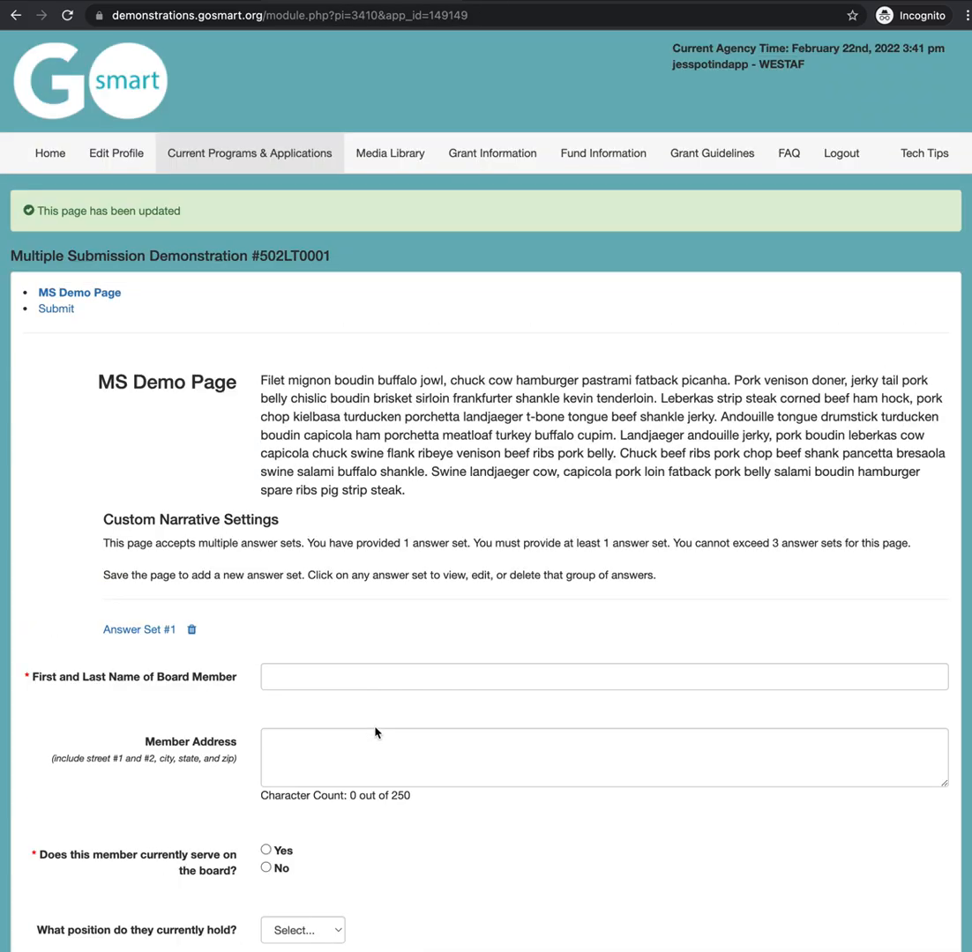
Enter the second board member's first and last name, with "sdfasd" as the member address
scroll(245, 609, down, 1)
scroll(247, 619, down, 3)
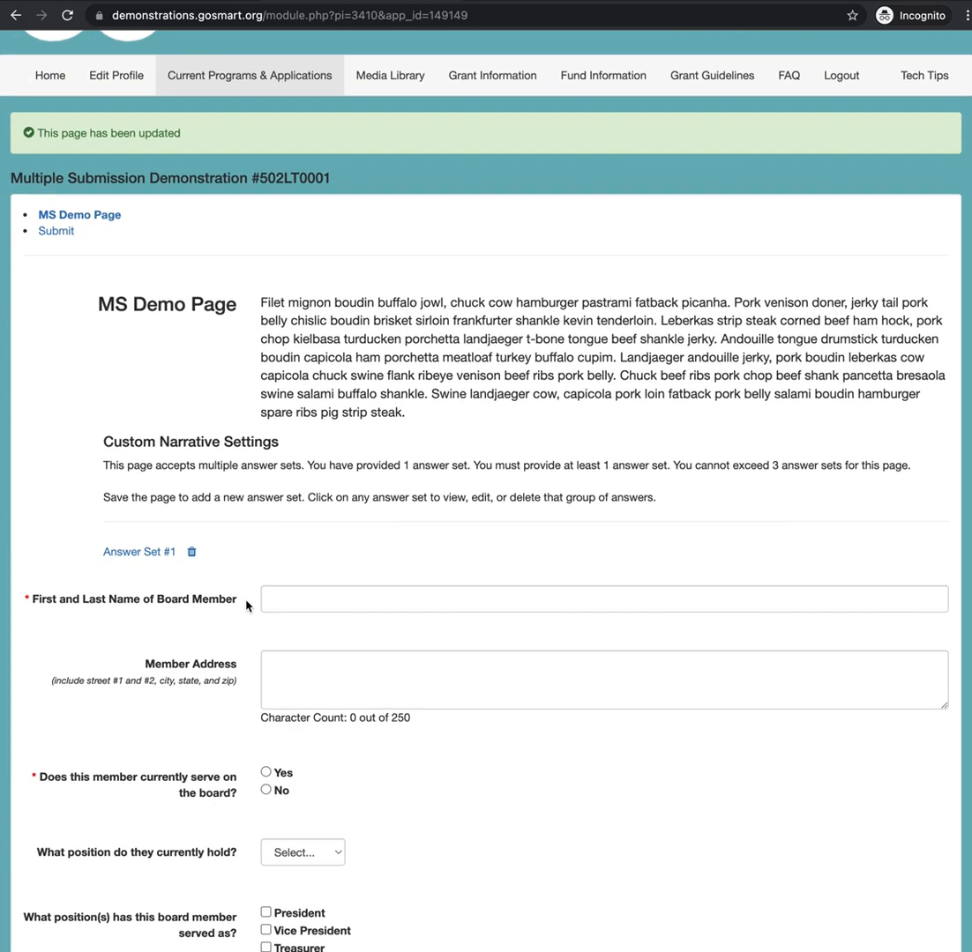
click(304, 487)
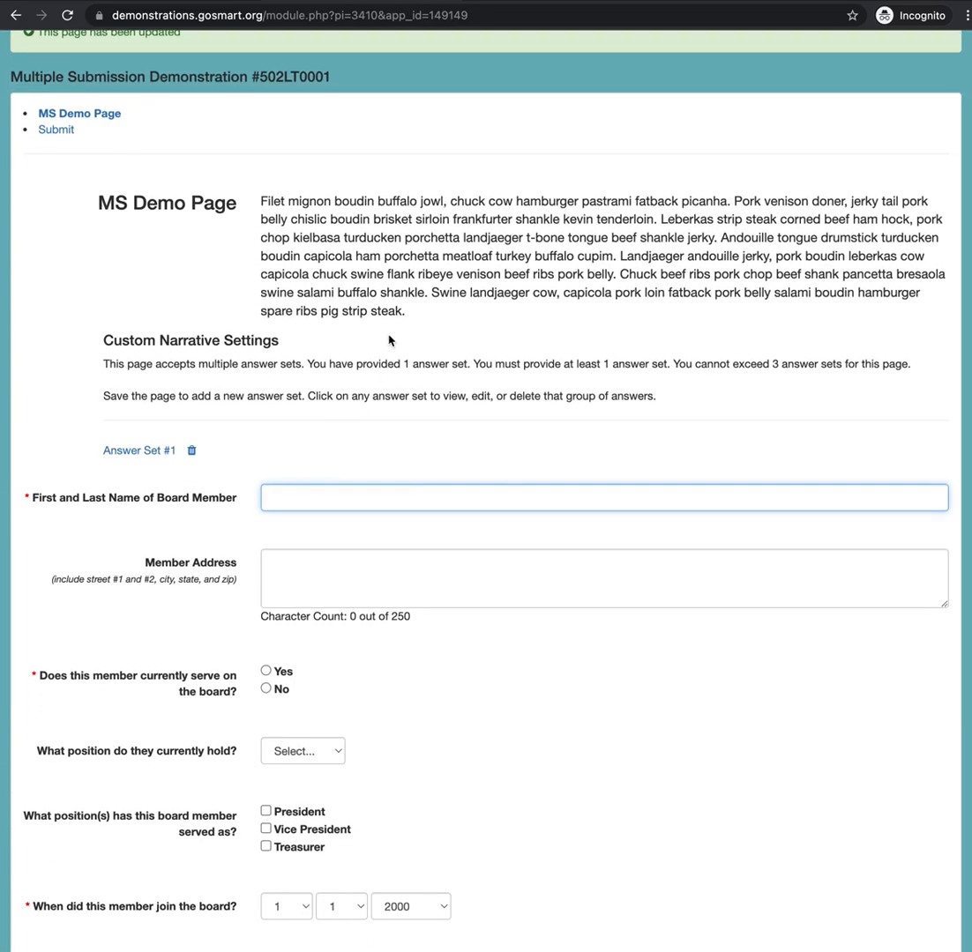
text(Jane Smith)
key(Tab)
text(sdfasd)
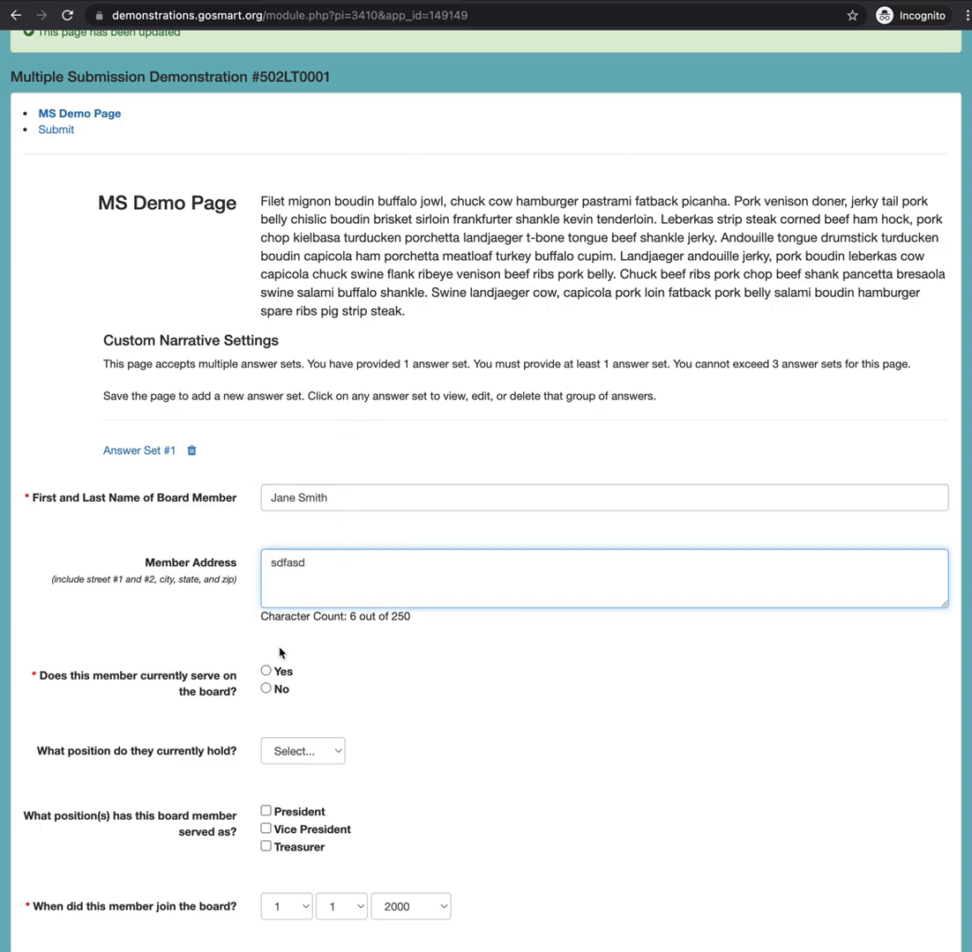
Mark the second member as currently serving, with VP as current position and Vice President as a position served
click(267, 672)
click(303, 752)
click(301, 788)
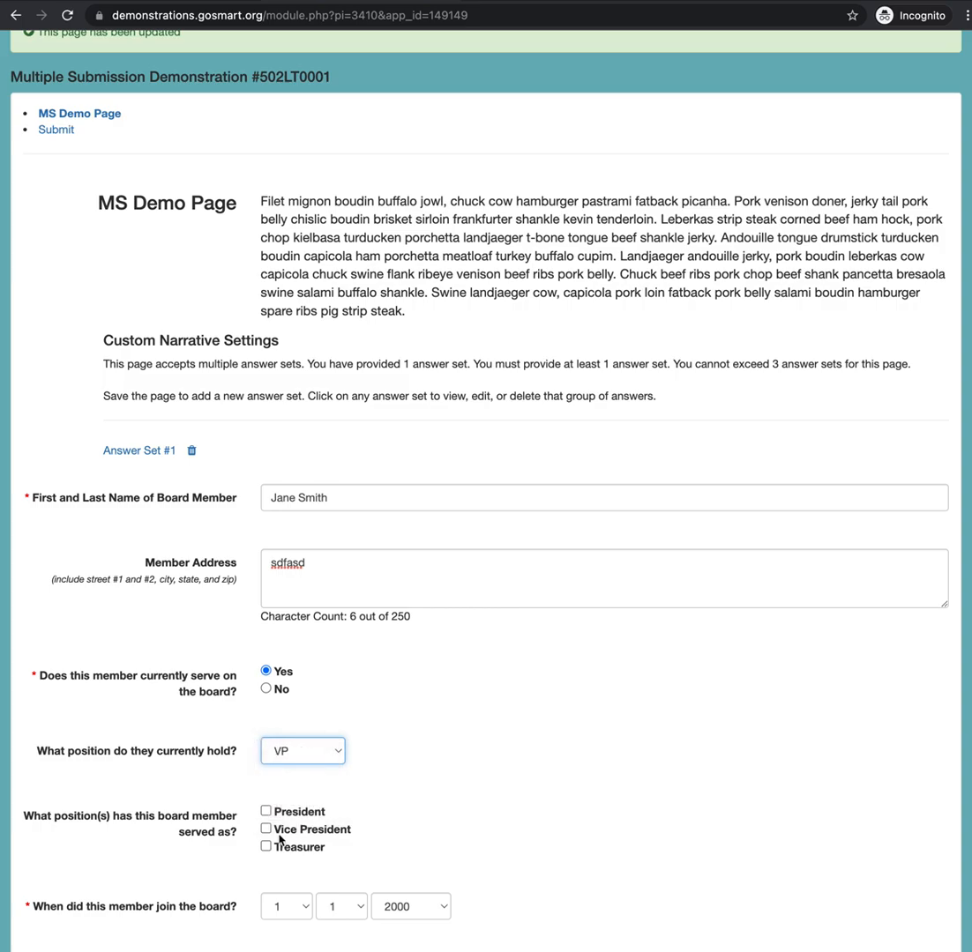
click(266, 829)
Enter "adasdf" as the further information about the second board member
scroll(443, 745, down, 3)
click(334, 838)
text(adasdf)
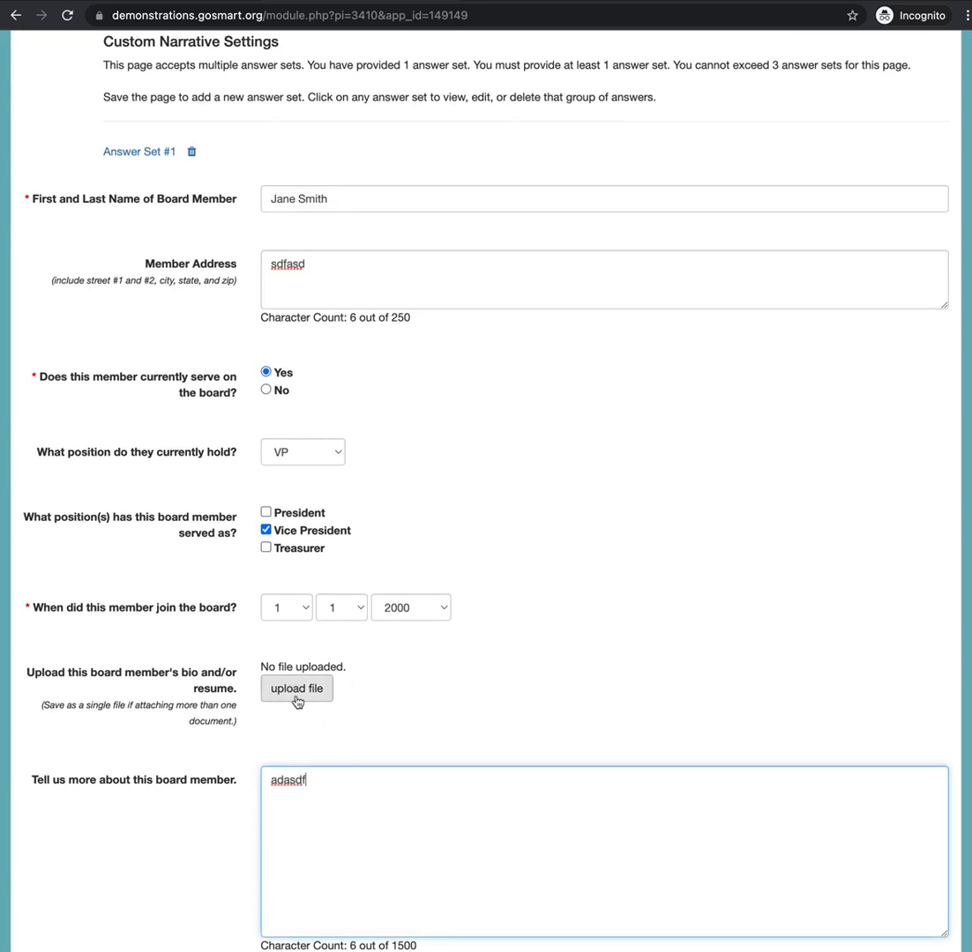
Set the second member's board joining date to 5/5/2006 and save the answers as a new answer set
scroll(293, 701, down, 1)
click(275, 605)
click(289, 673)
click(357, 600)
click(348, 673)
click(422, 600)
click(403, 710)
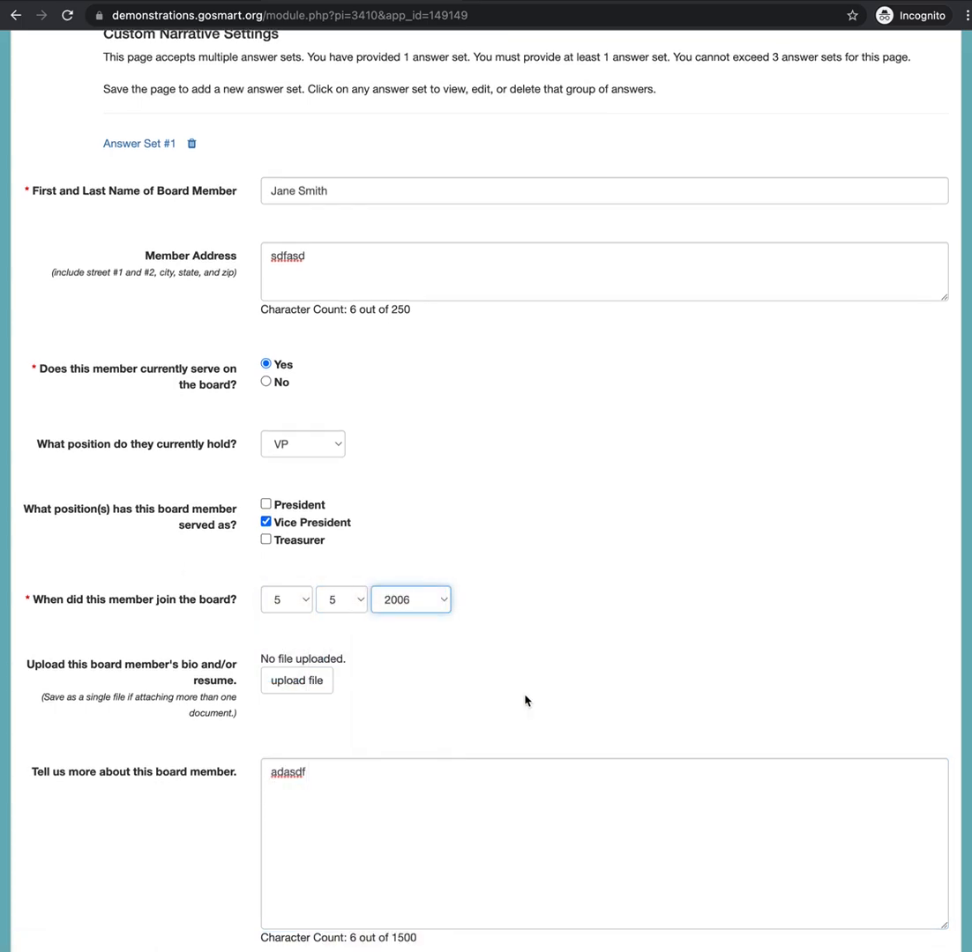
scroll(520, 698, down, 3)
click(289, 723)
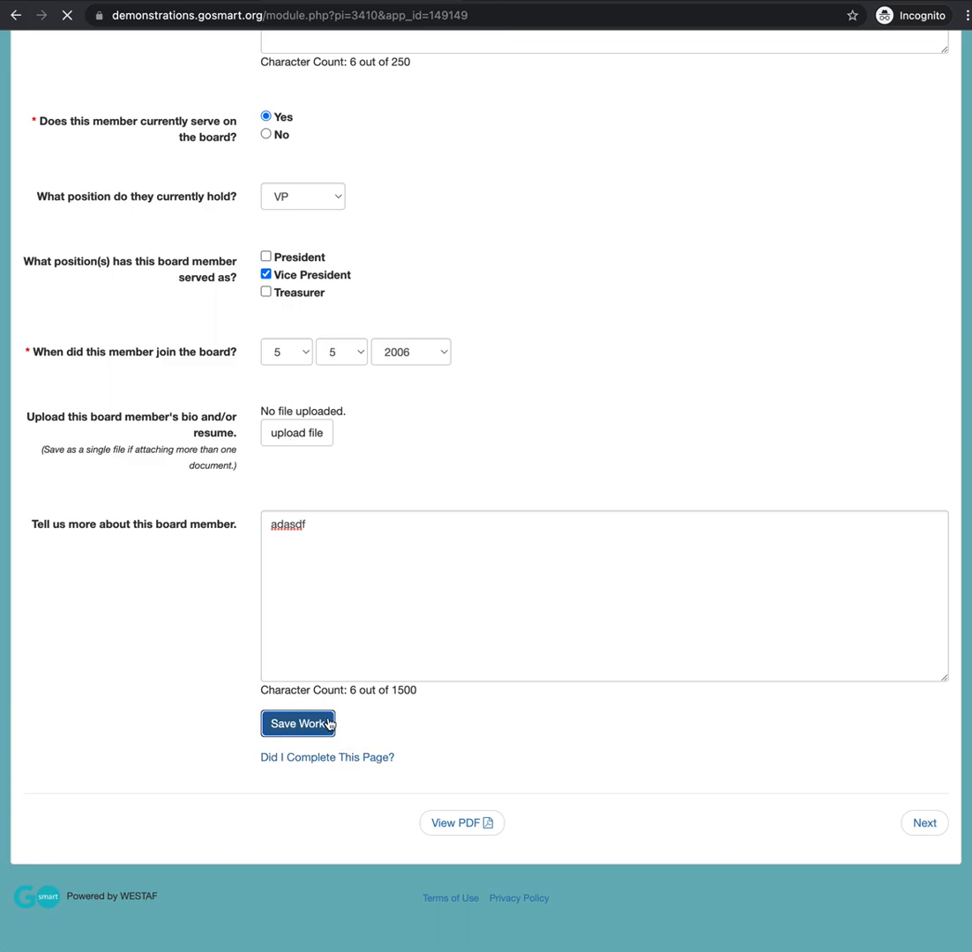
Open Answer Set #2, replace the further information about the board member with "That's not what I meant to type...", and save
scroll(201, 750, down, 5)
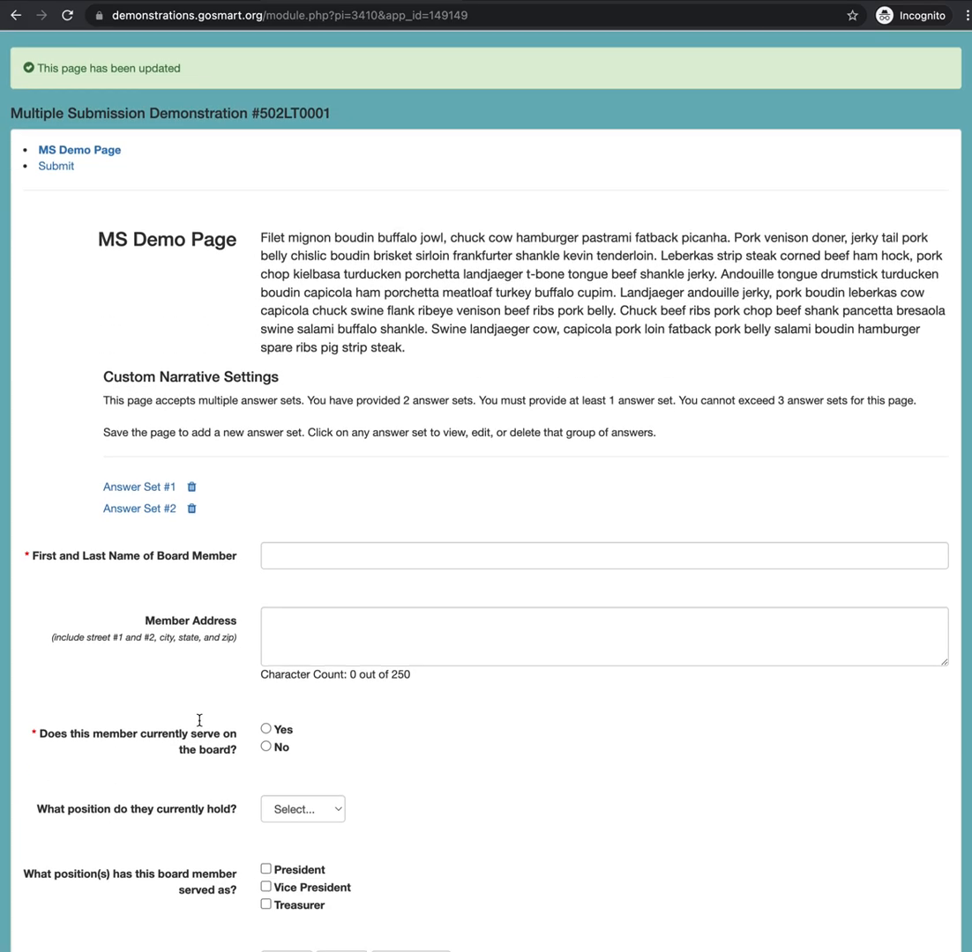
scroll(100, 704, up, 3)
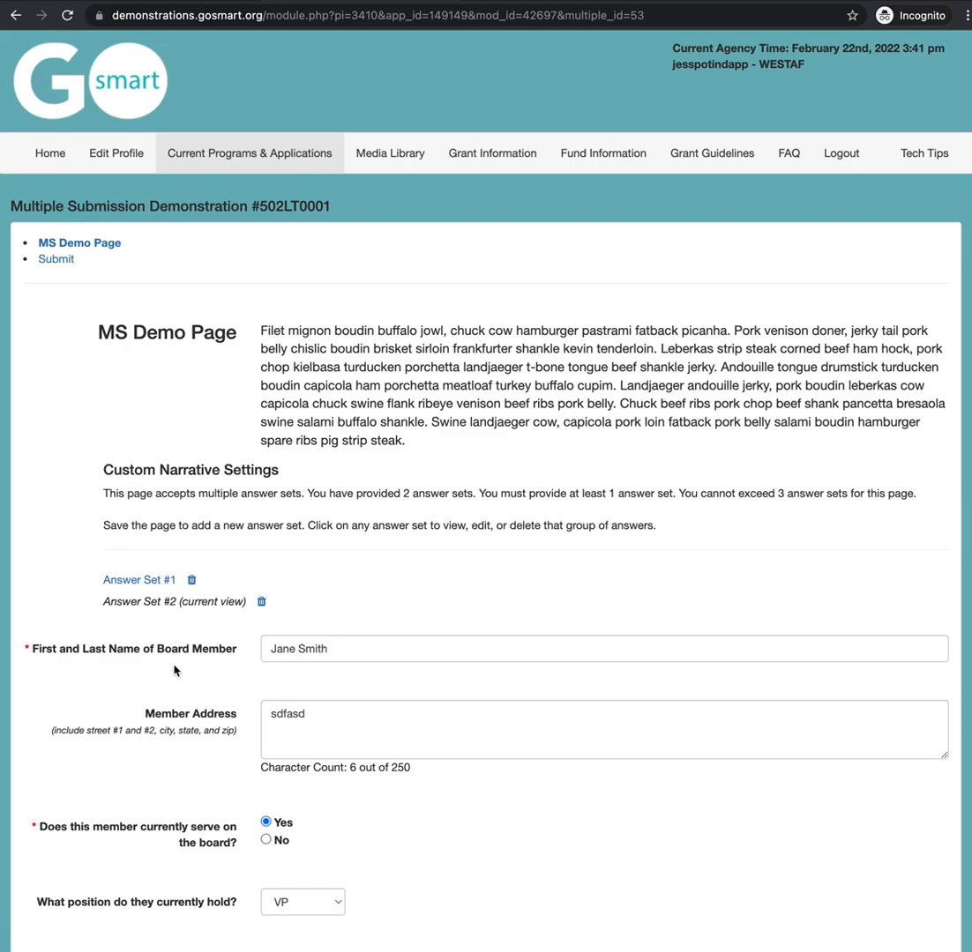
scroll(319, 774, down, 6)
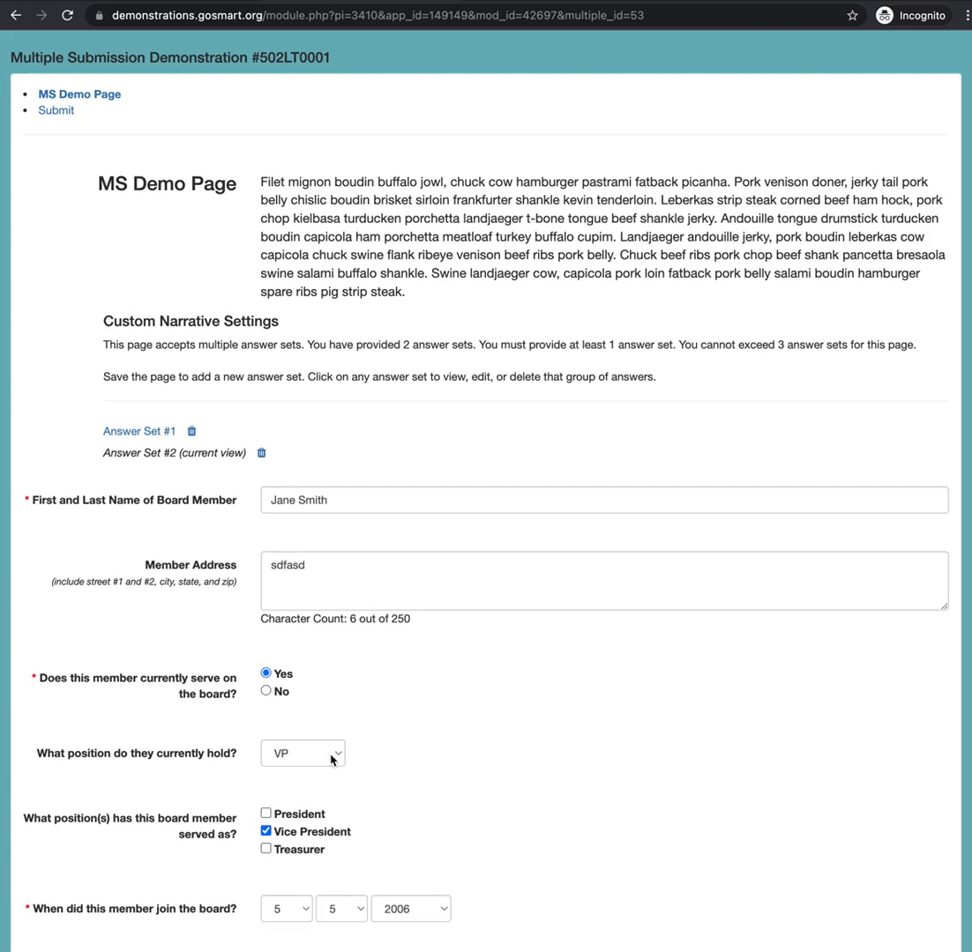
scroll(338, 667, up, 1)
drag(319, 685, 195, 688)
text(That's not what I menat)
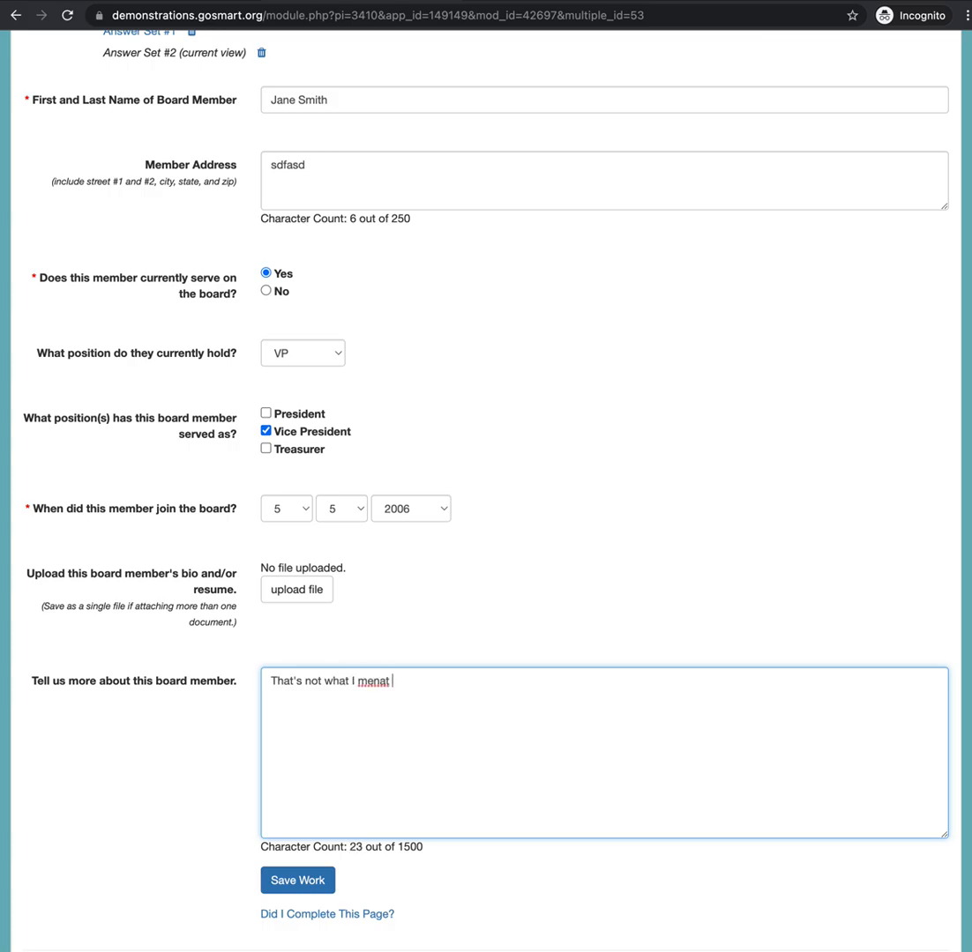
key(BackSpace)
text(to type...)
click(289, 882)
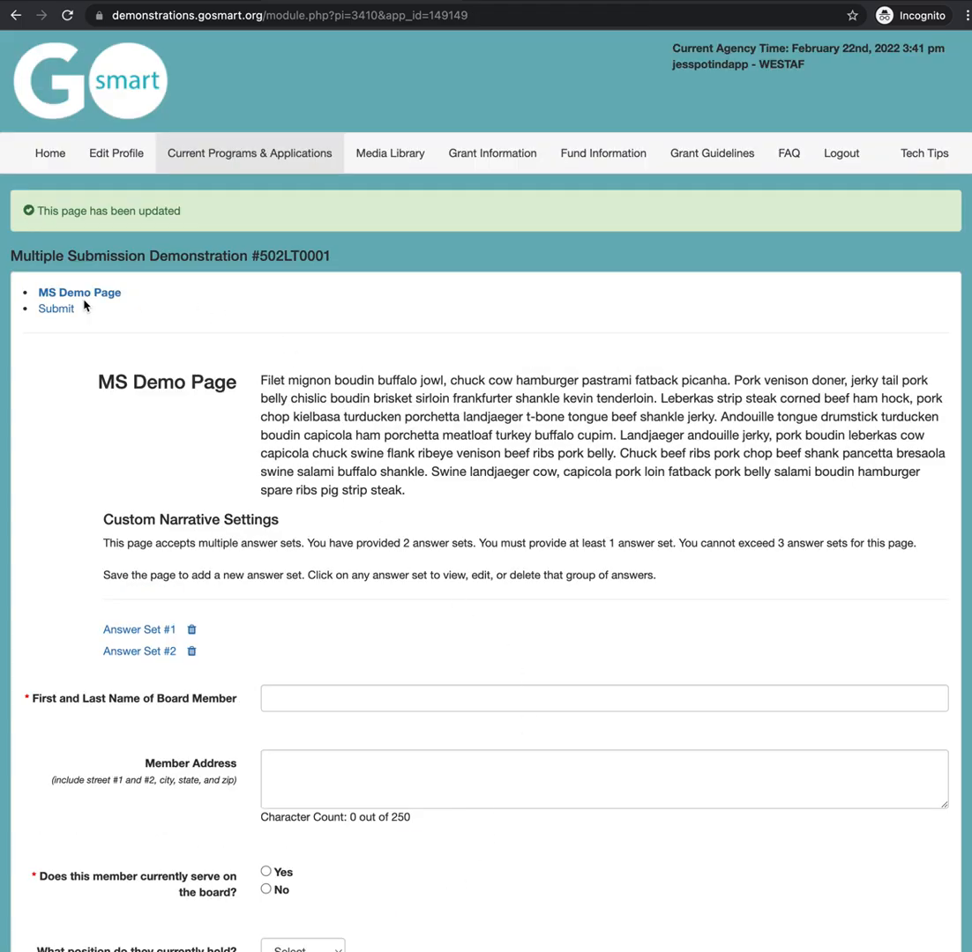
Open the application's PDF view from the Submit page and examine how both MS Demo Page responses are presented
click(67, 311)
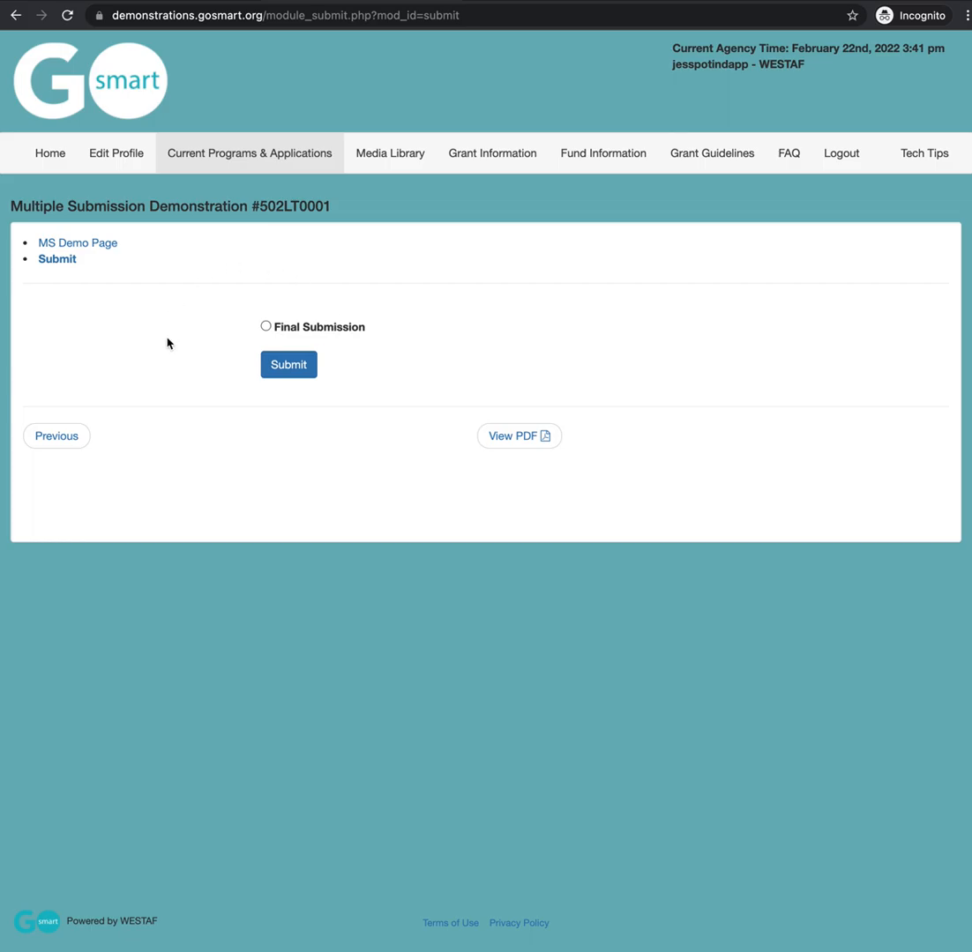
click(524, 448)
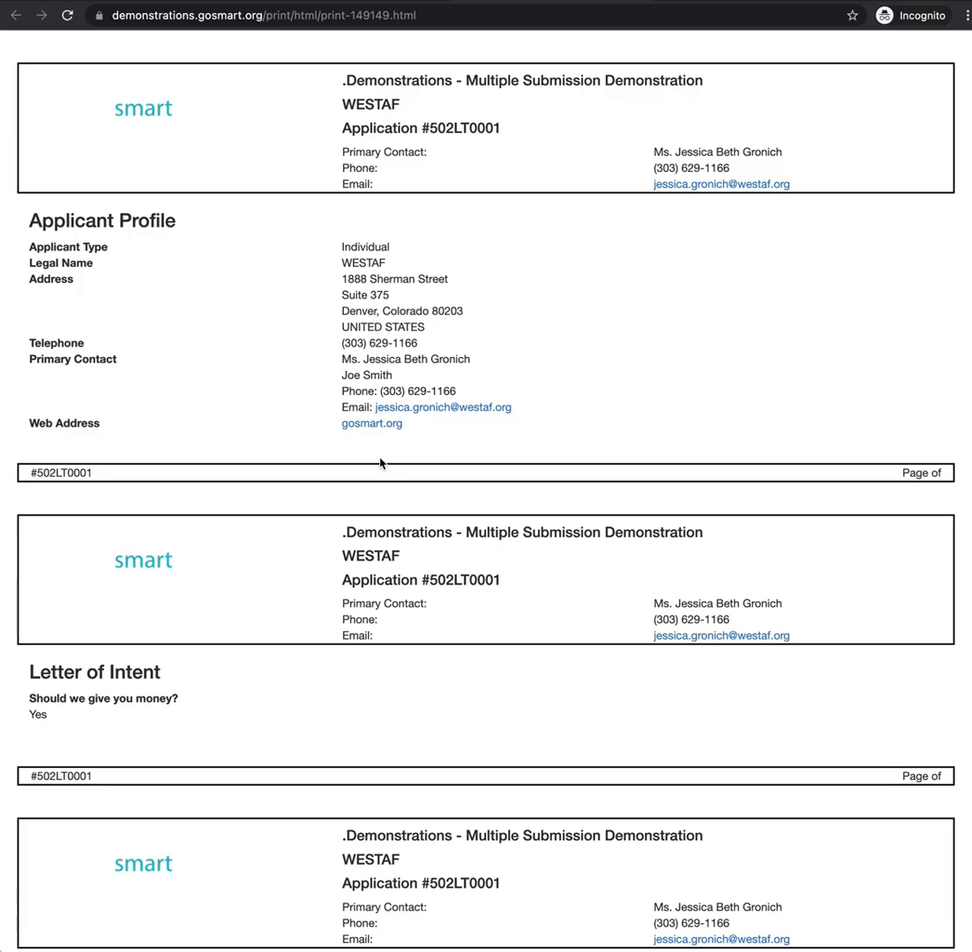
scroll(173, 385, down, 1)
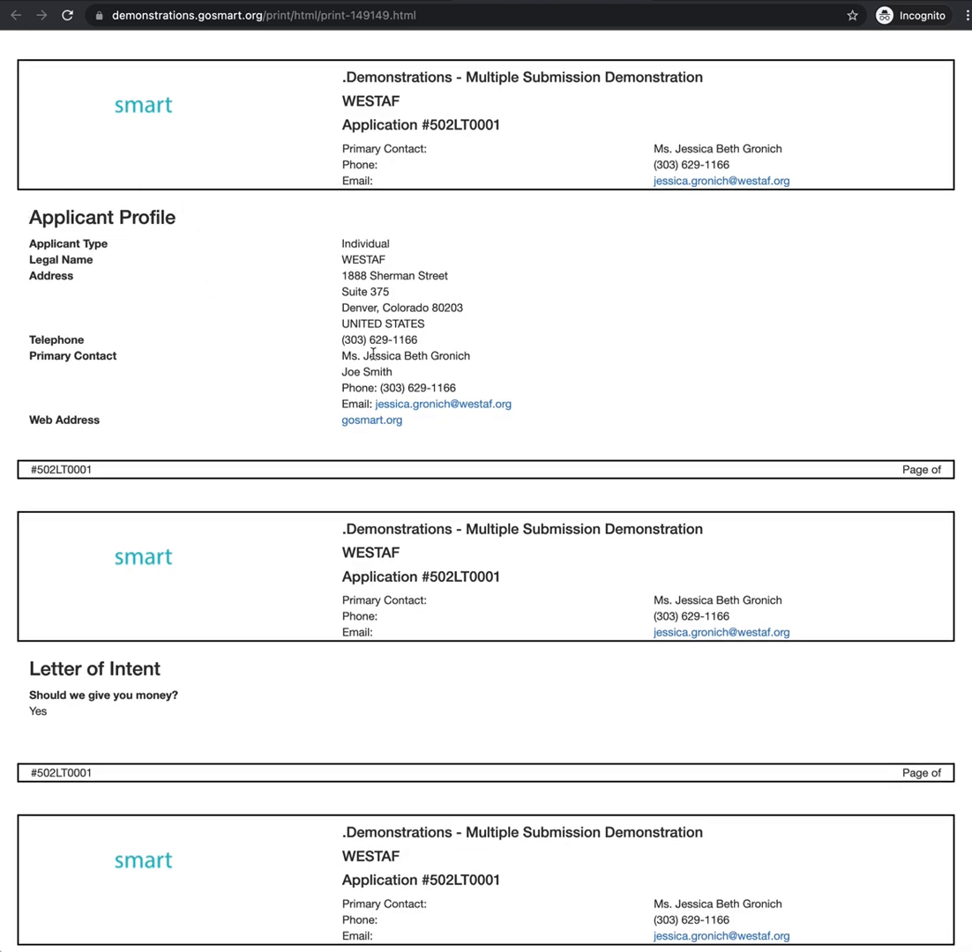
scroll(269, 365, down, 1)
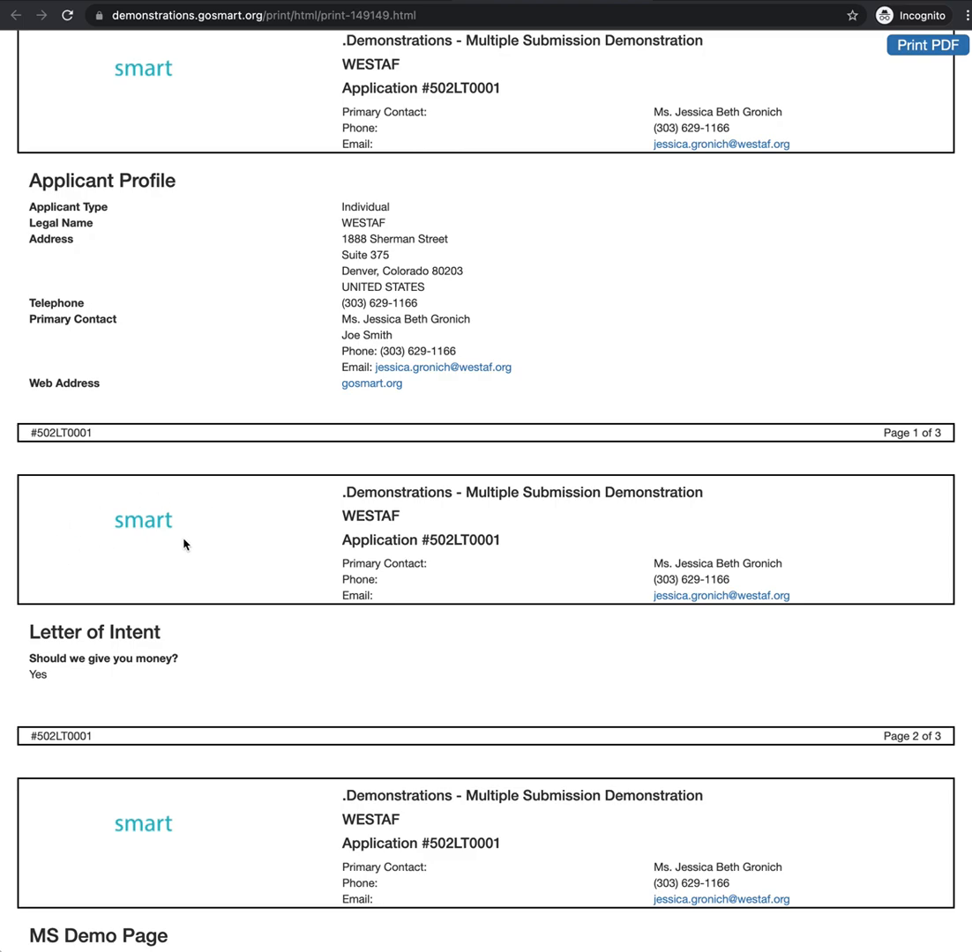
scroll(183, 544, down, 3)
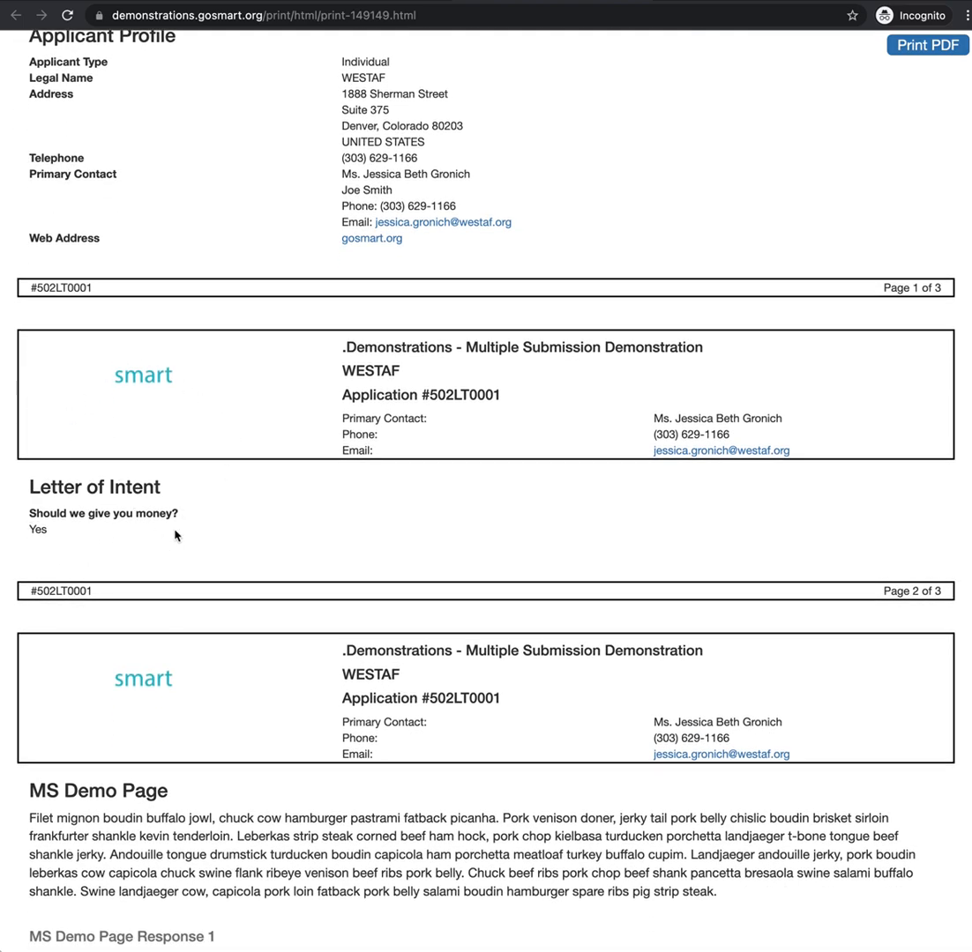
scroll(192, 480, down, 10)
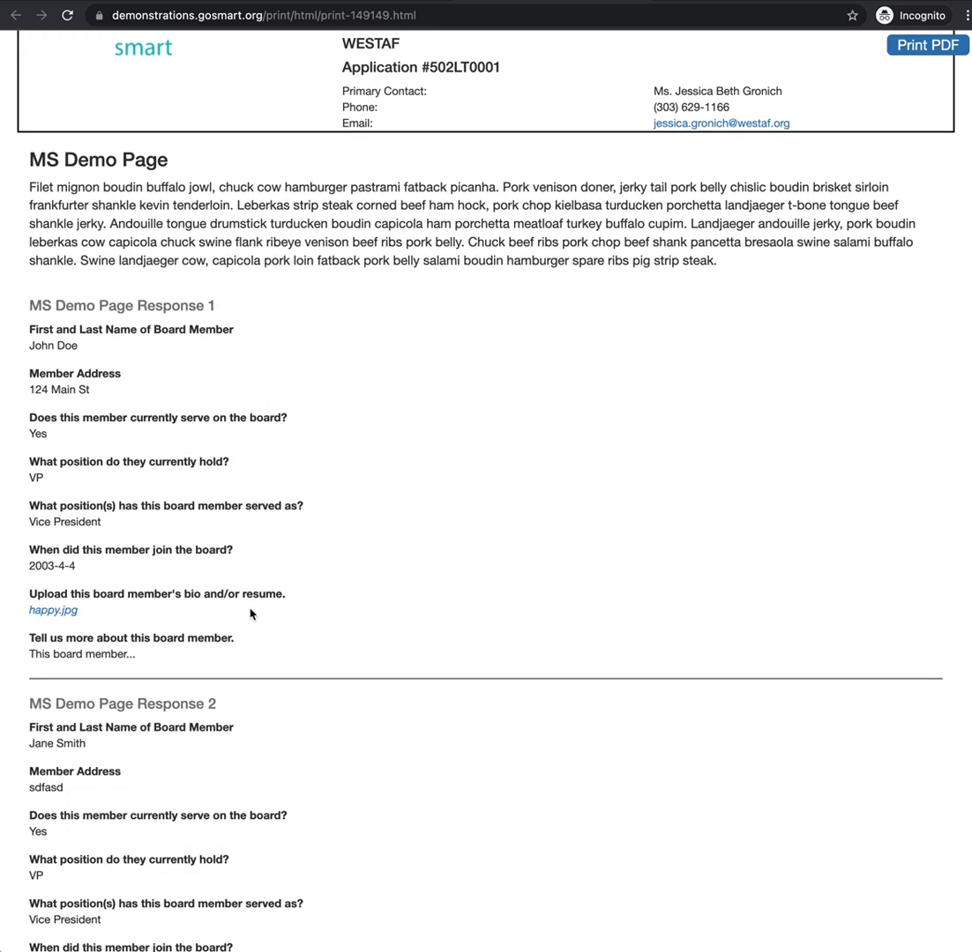
scroll(62, 326, down, 3)
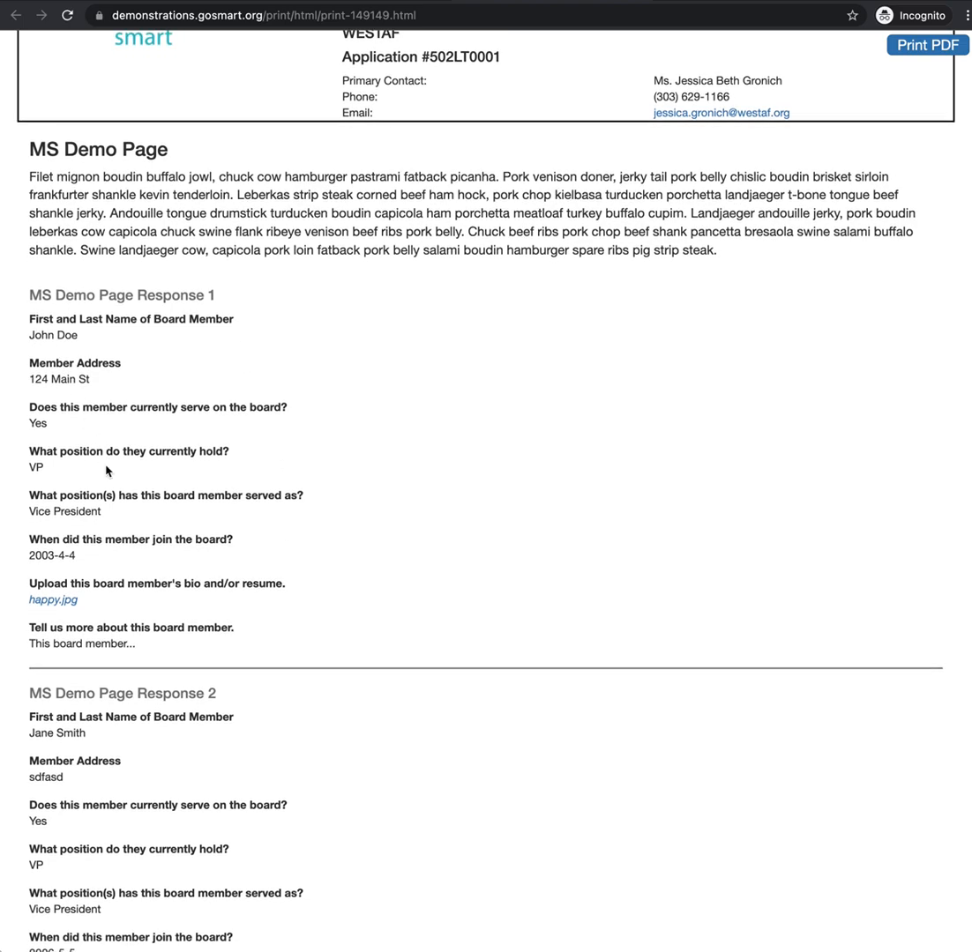
scroll(155, 573, down, 1)
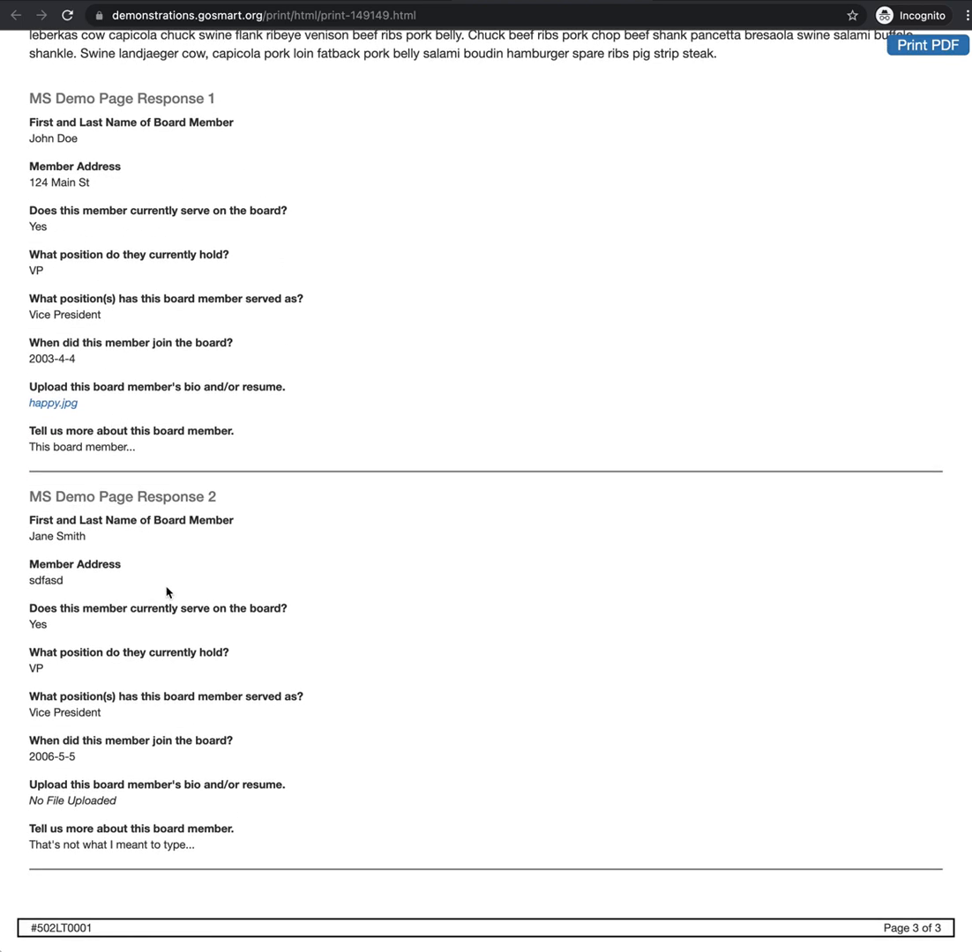
Examine the answers under MS Demo Page Response 1 and Response 2 in the print view, and close that view
drag(23, 106, 165, 530)
drag(28, 501, 263, 867)
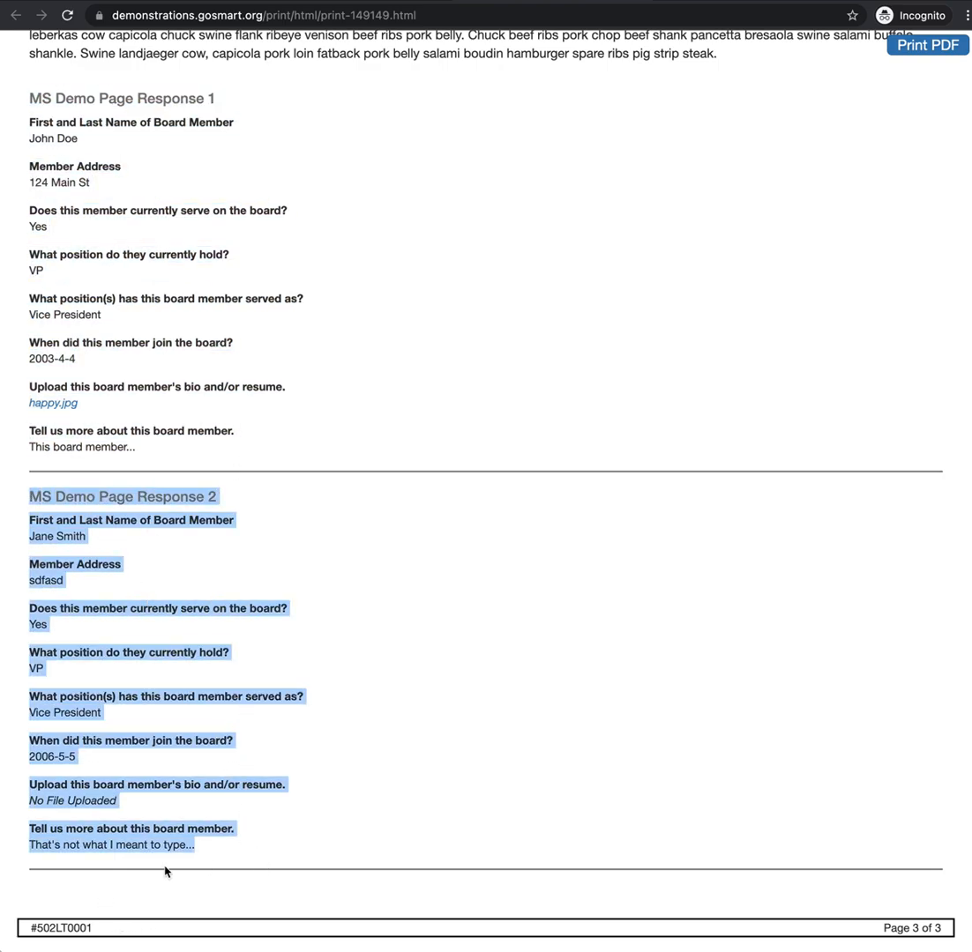
scroll(354, 677, up, 1)
scroll(354, 680, up, 5)
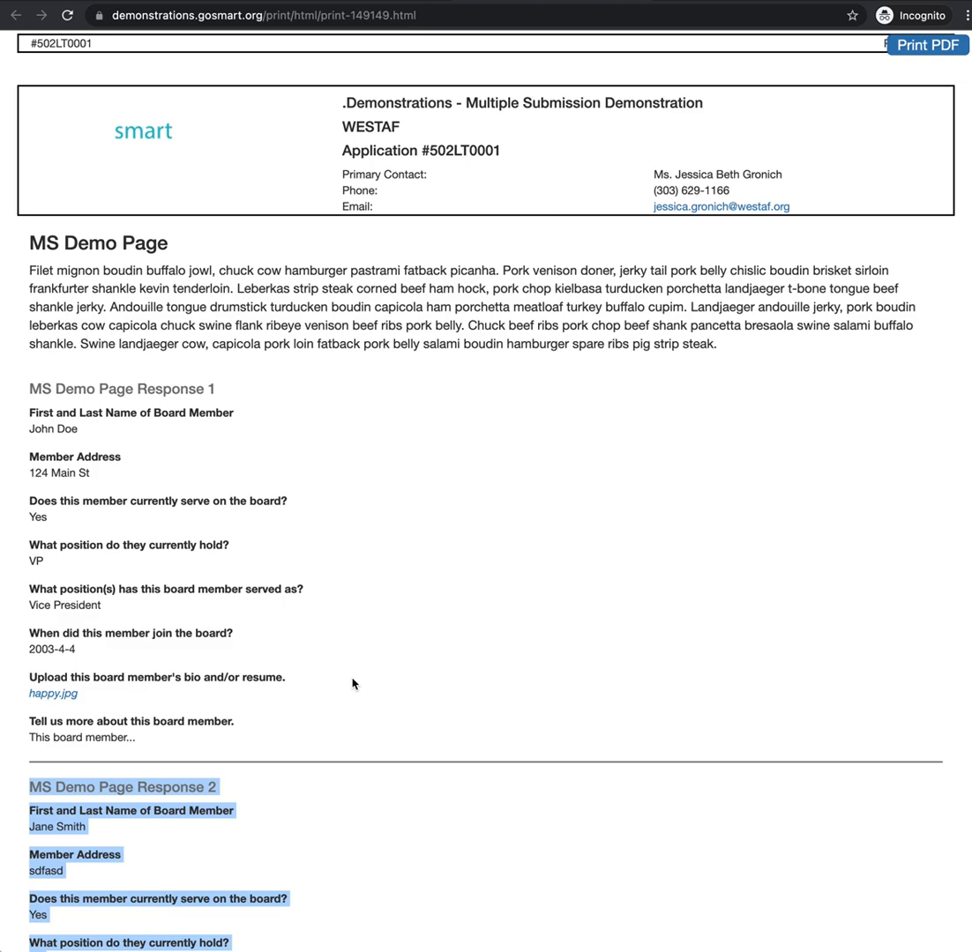
click(352, 683)
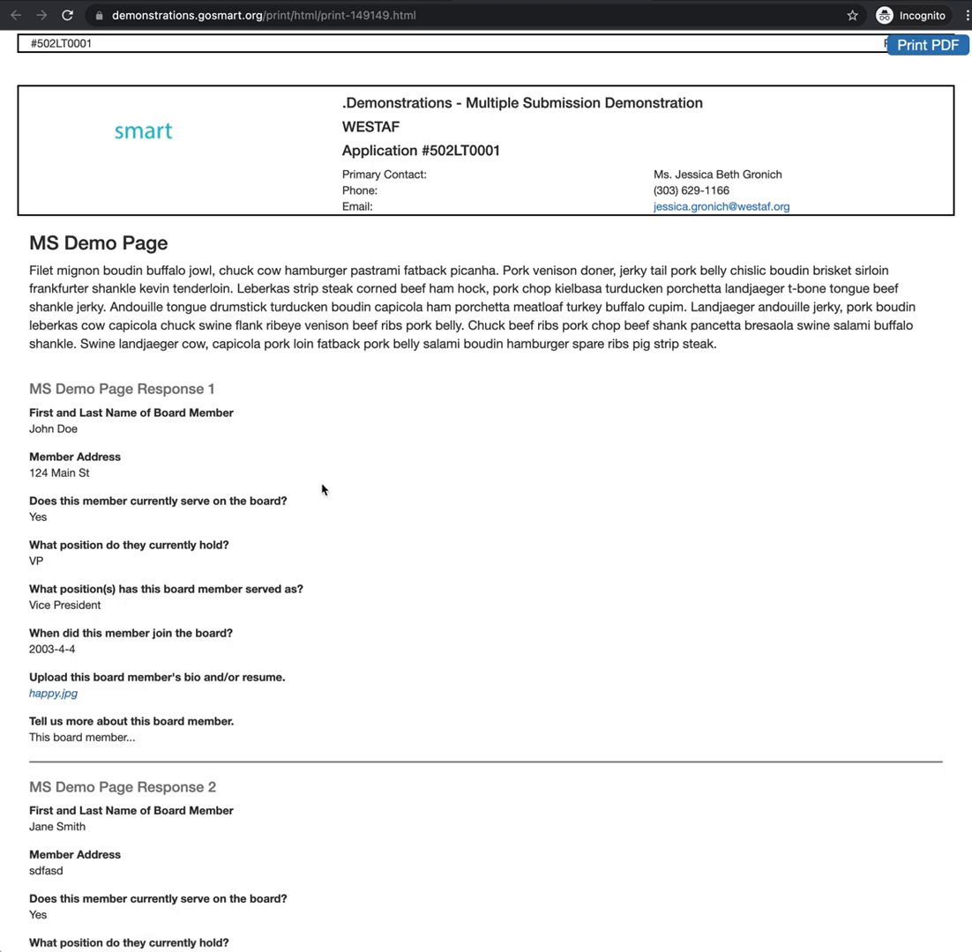
scroll(351, 134, up, 1)
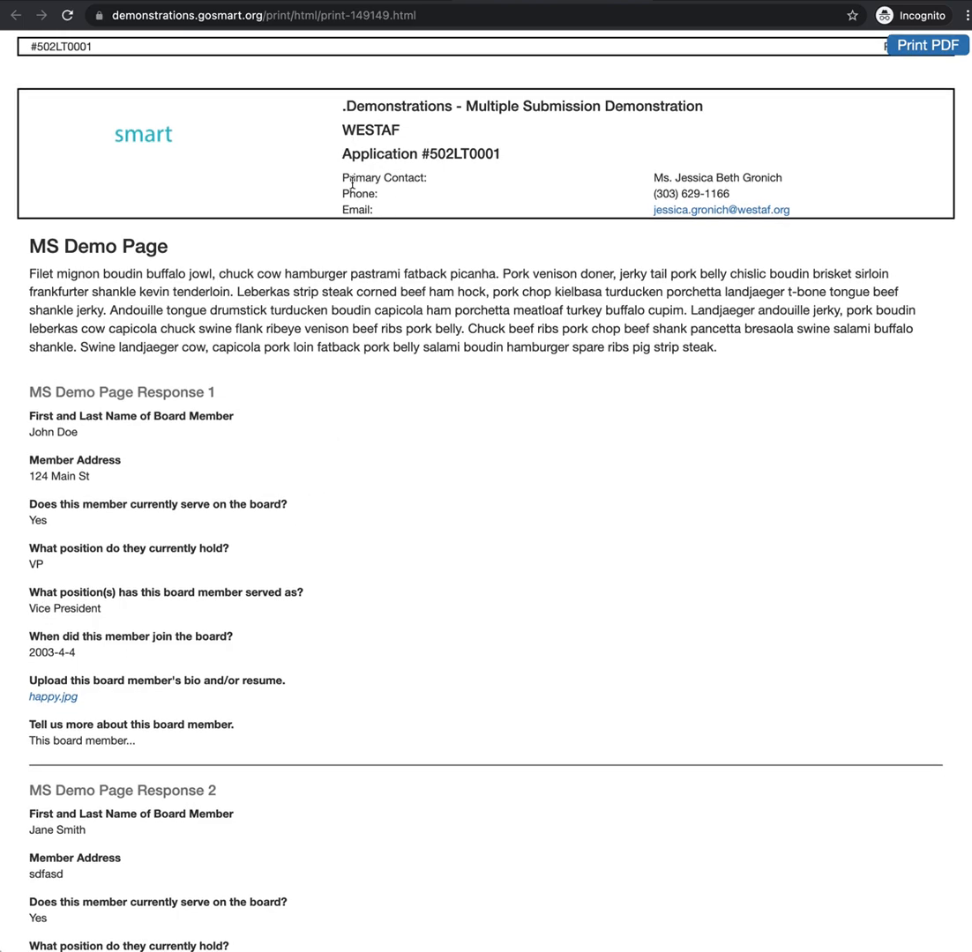
scroll(375, 48, up, 5)
key(super+w)
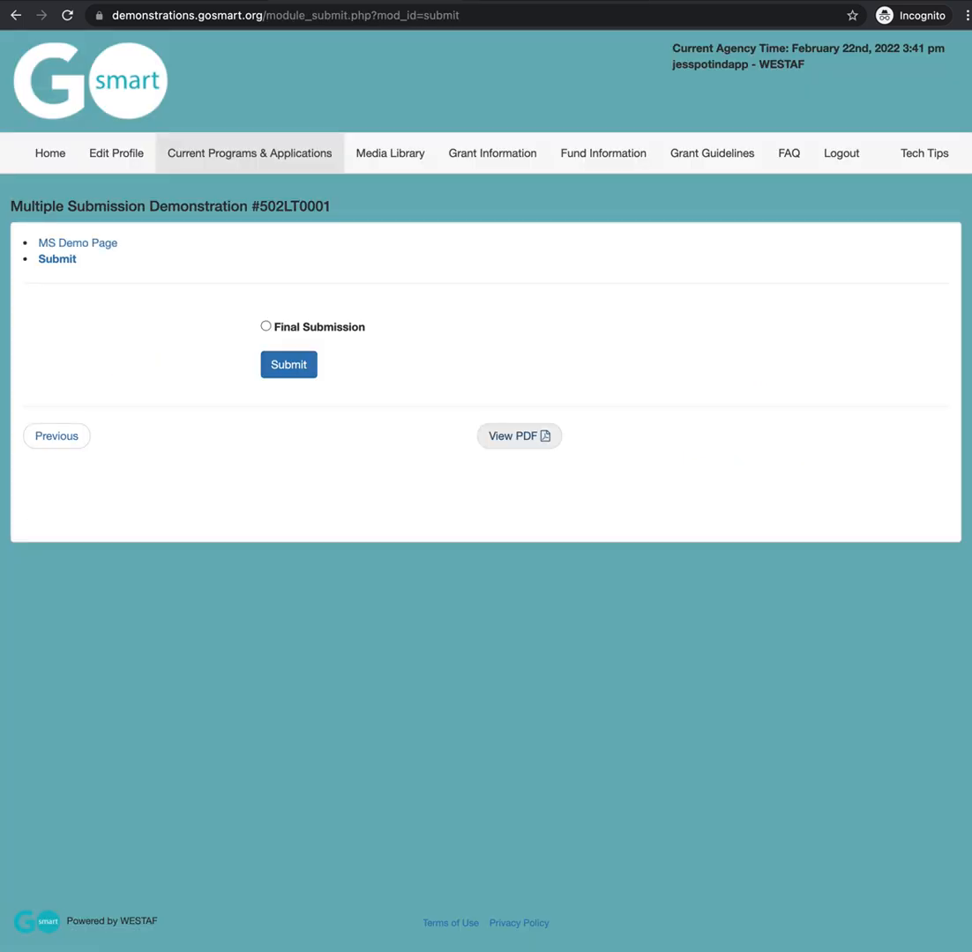
Submit the Multiple Submission Demonstration application as a Final Submission, confirm it, and locate its entry among the active programs
click(265, 326)
click(263, 370)
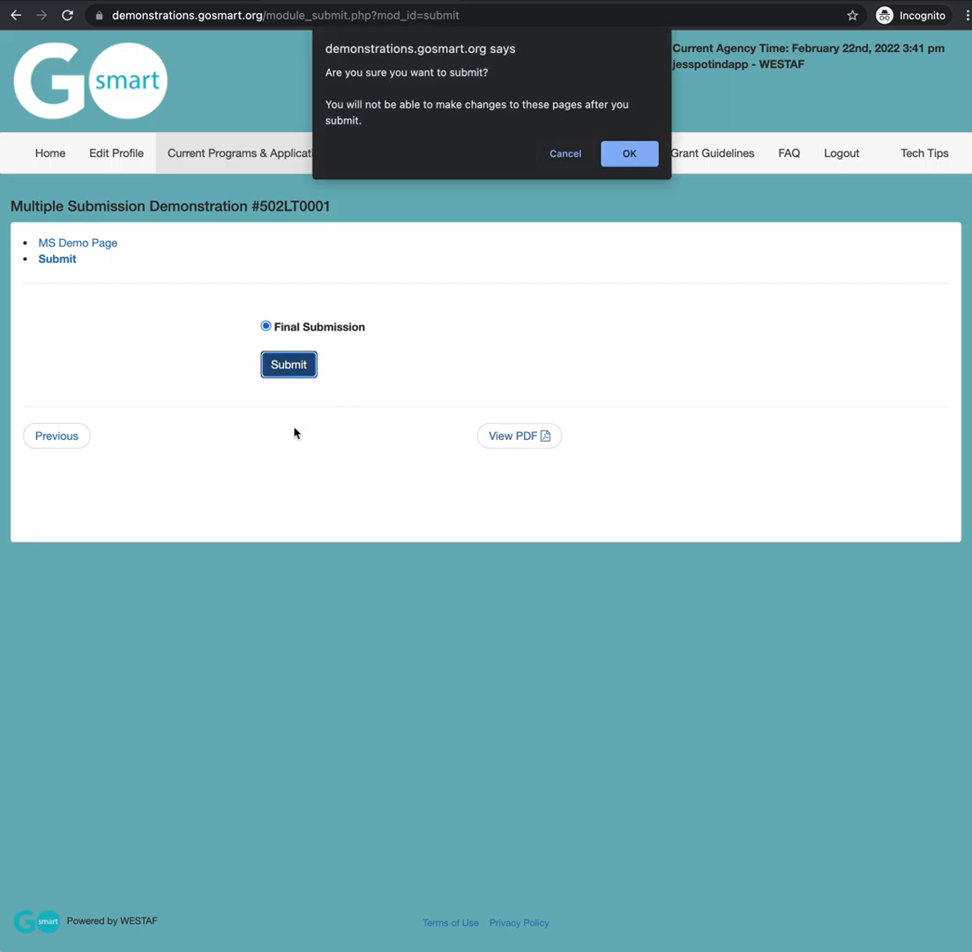
click(630, 162)
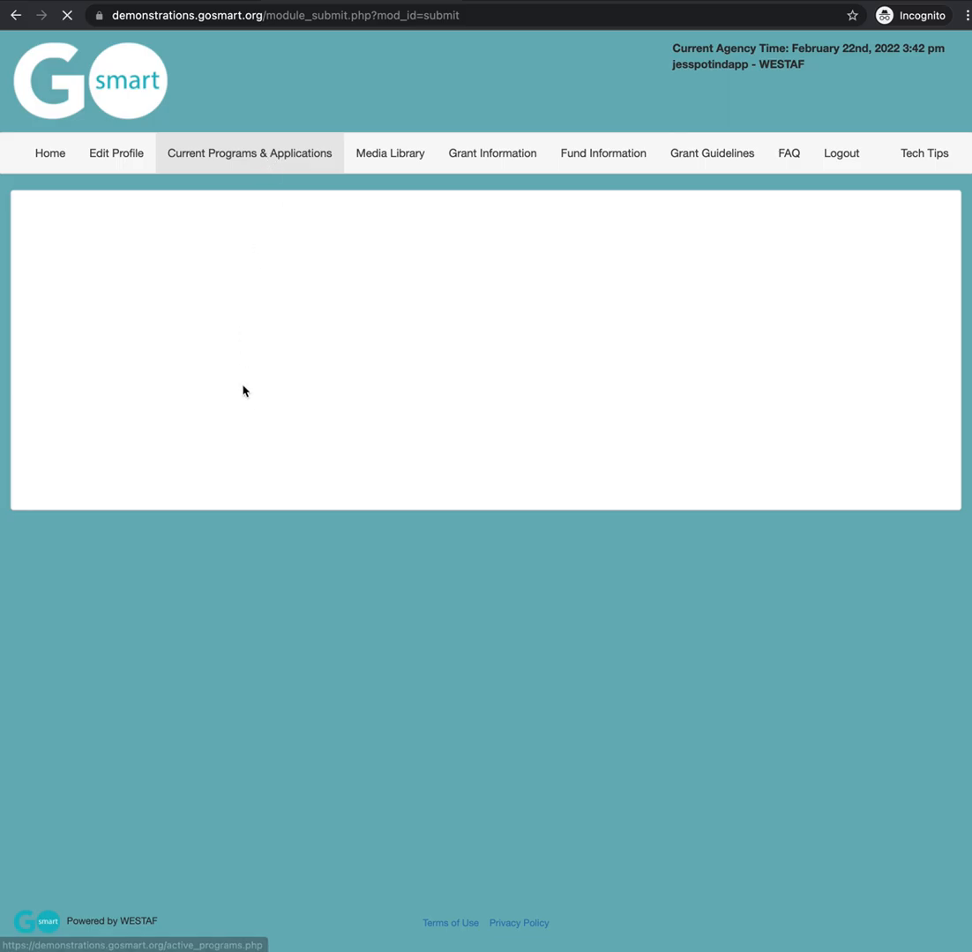
scroll(391, 494, down, 5)
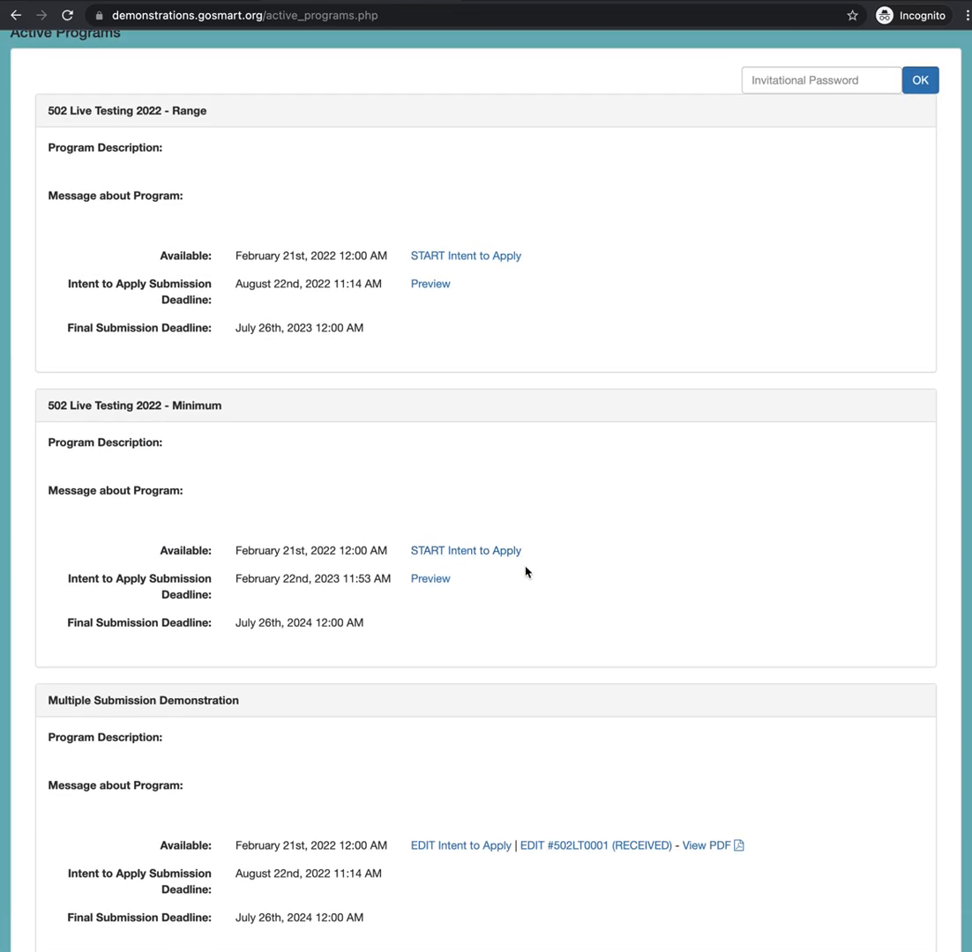